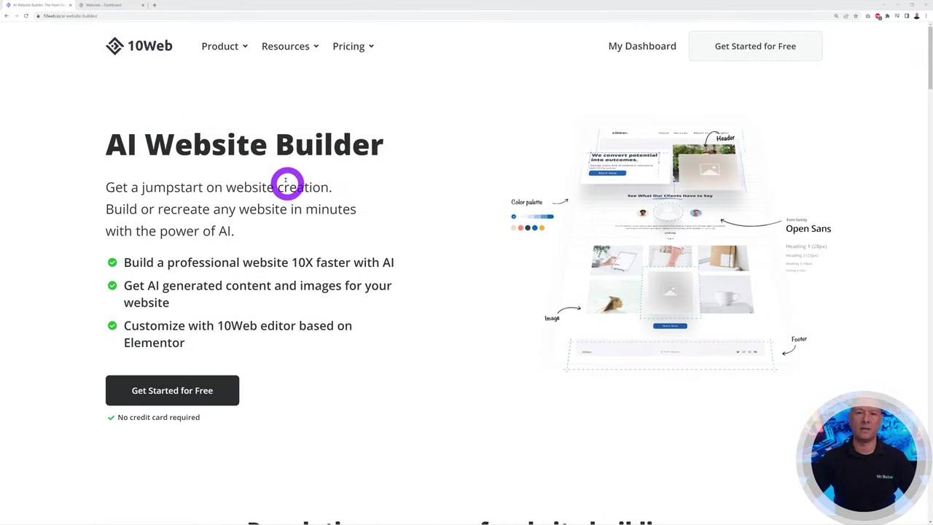
# Switch to the 10Web dashboard, start creating a new website and set the site title to Mr Web
pyautogui.moveTo(244, 44)
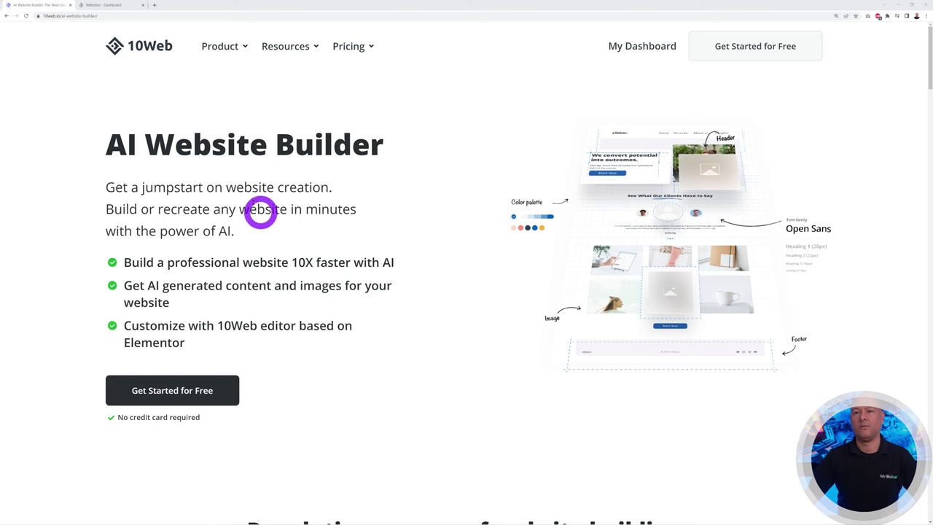
pyautogui.click(112, 6)
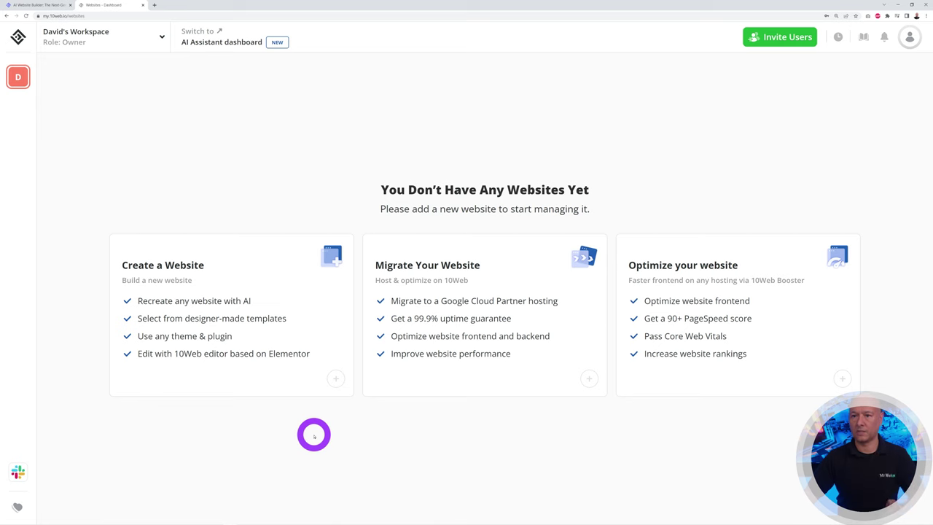
pyautogui.click(333, 377)
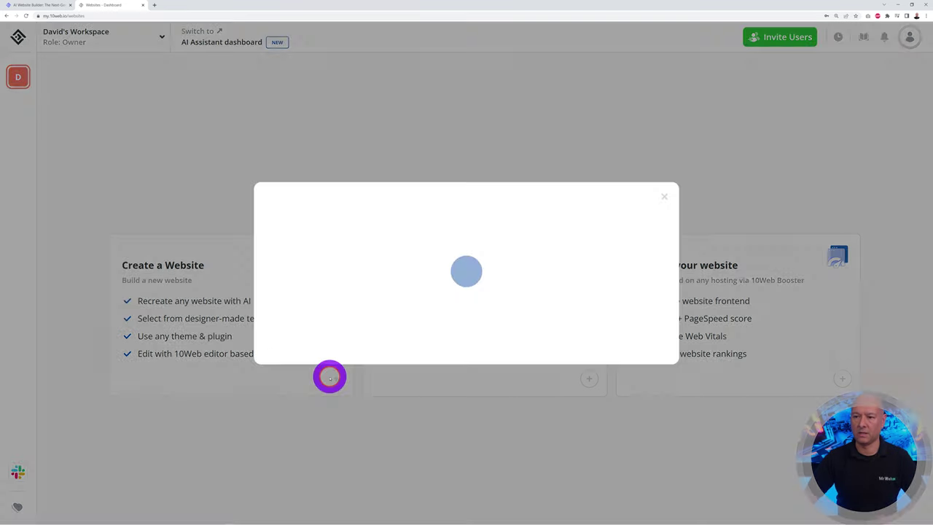
pyautogui.click(398, 168)
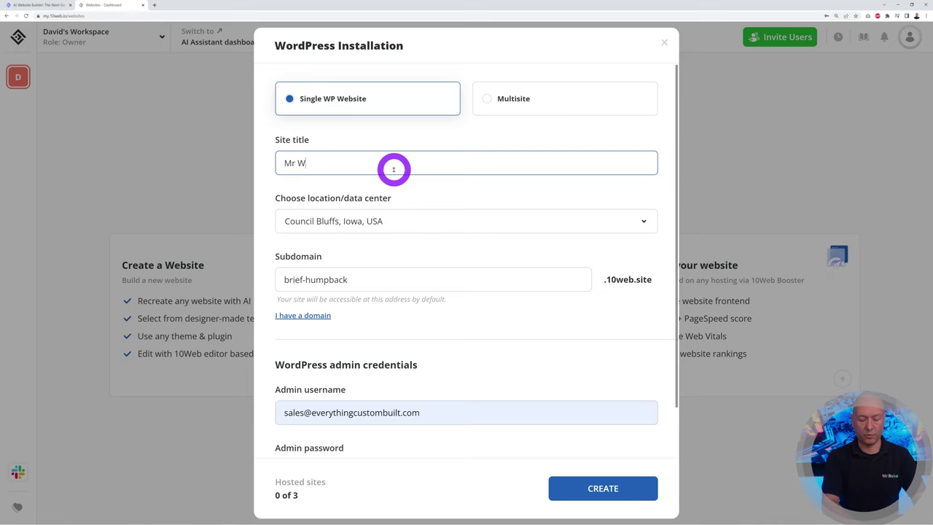
# Choose London, England, UK as the location/data center for the WordPress installation
pyautogui.click(567, 222)
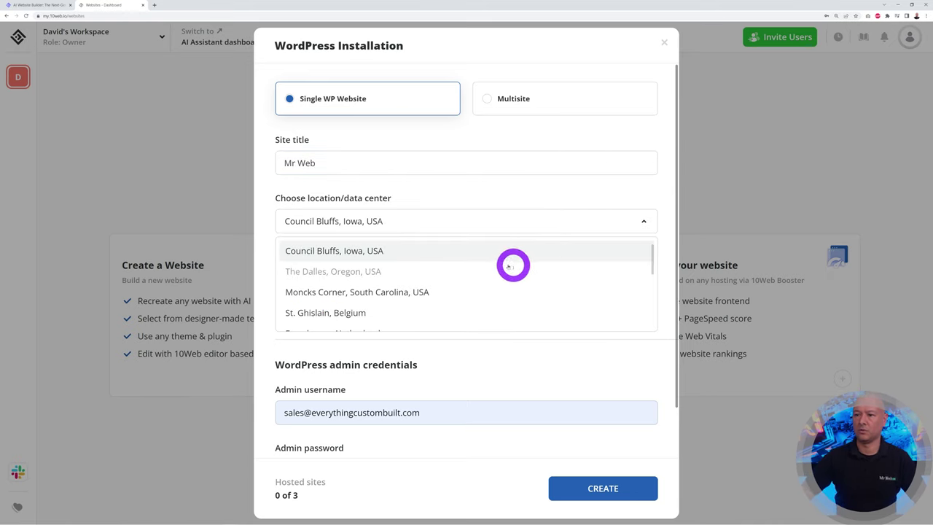
pyautogui.scroll(-1, 499, 270)
pyautogui.scroll(-1, 496, 274)
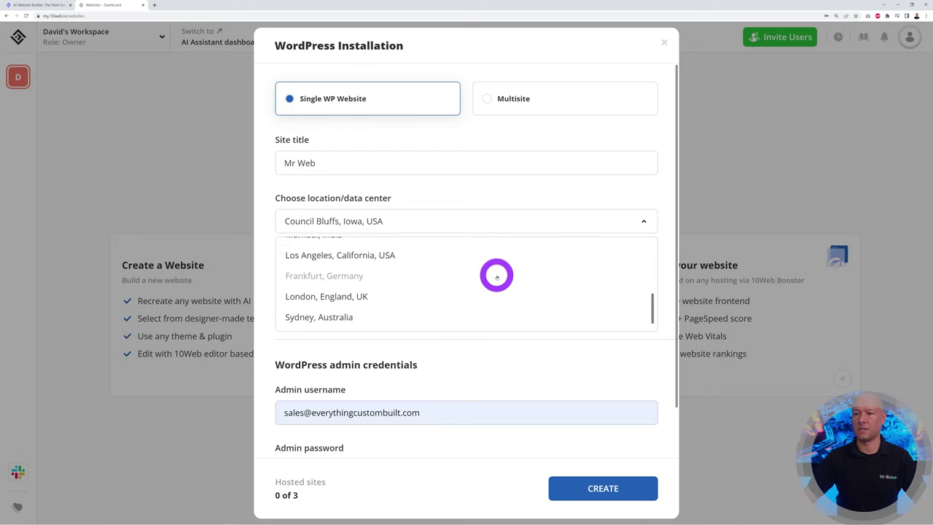
pyautogui.click(368, 298)
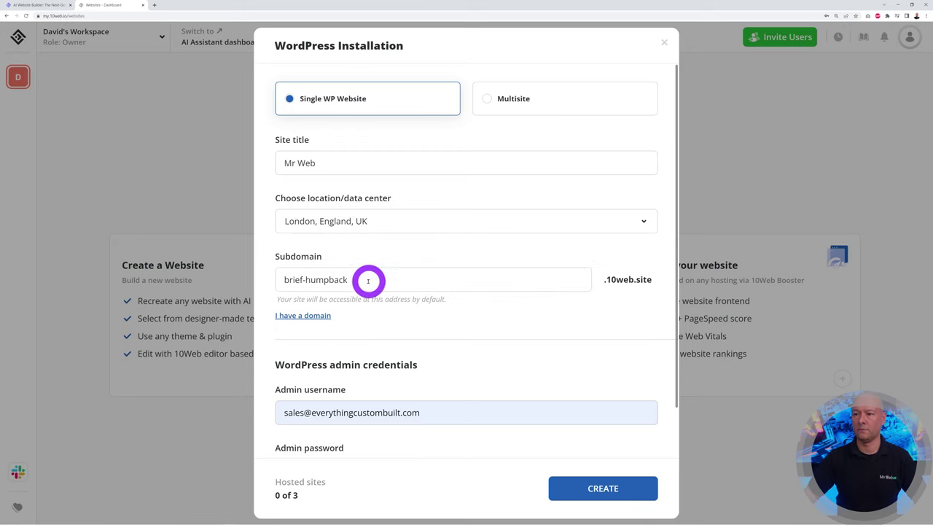
# Set the subdomain to mrweb and create the WordPress site, dismissing the congratulations message
pyautogui.tripleClick(366, 278)
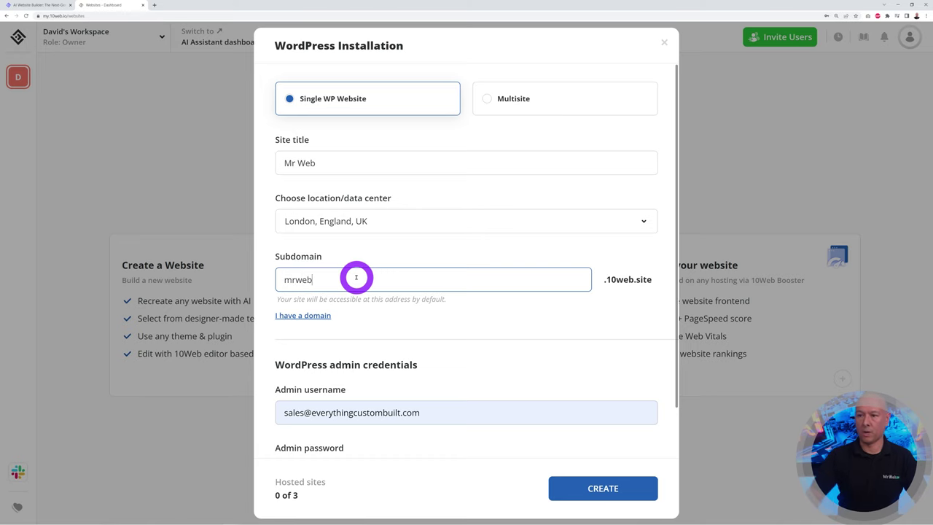
pyautogui.click(612, 490)
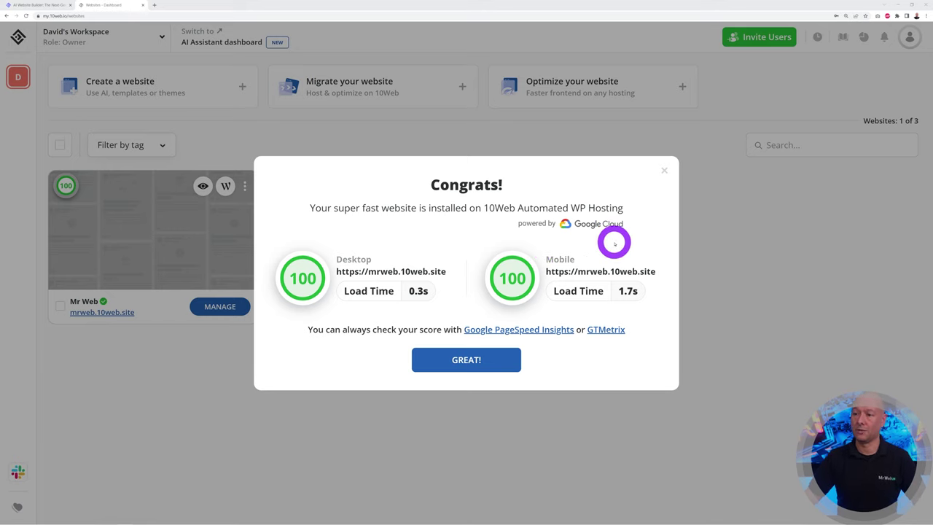
pyautogui.click(664, 170)
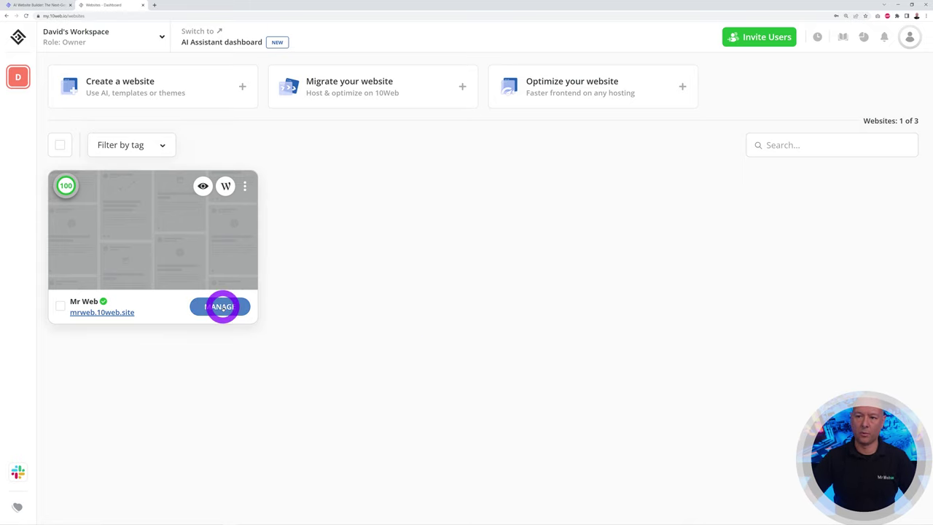
# Open the AI Builder for the Mr Web site and install and activate the 10Web Builder theme
pyautogui.click(224, 307)
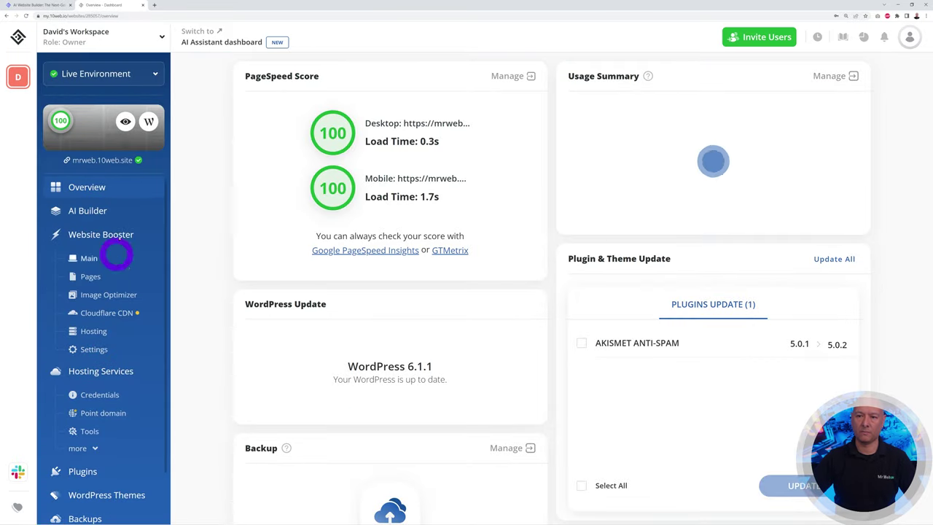
pyautogui.click(95, 211)
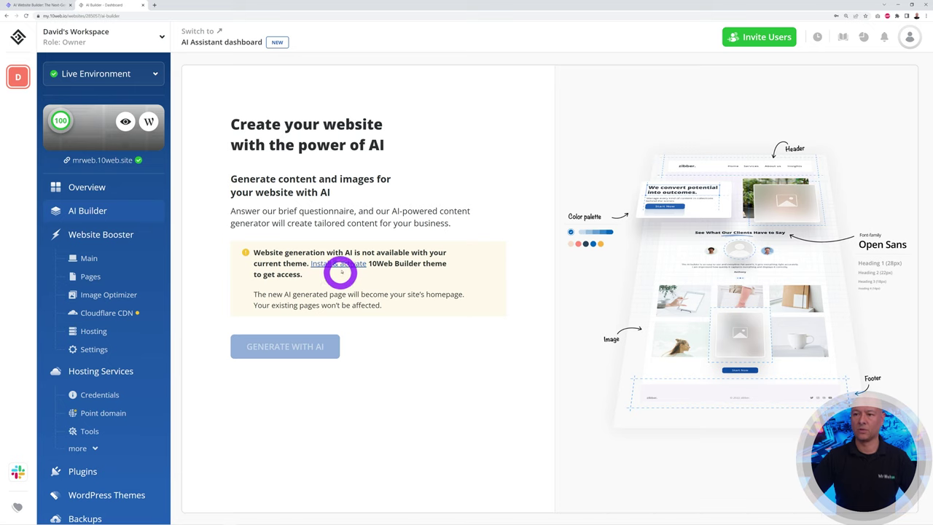
pyautogui.click(340, 267)
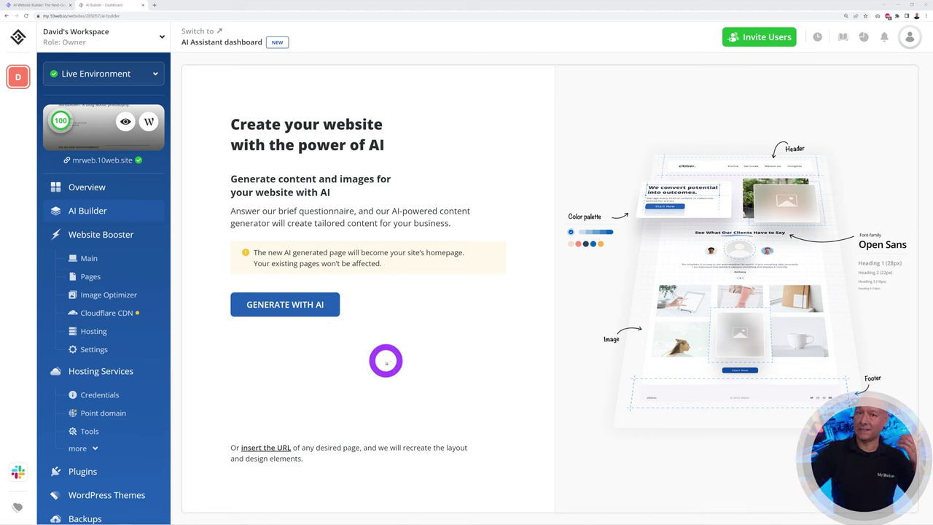
# Start generating the website with AI and enter ABC Cleaning Company as the company name
pyautogui.click(300, 310)
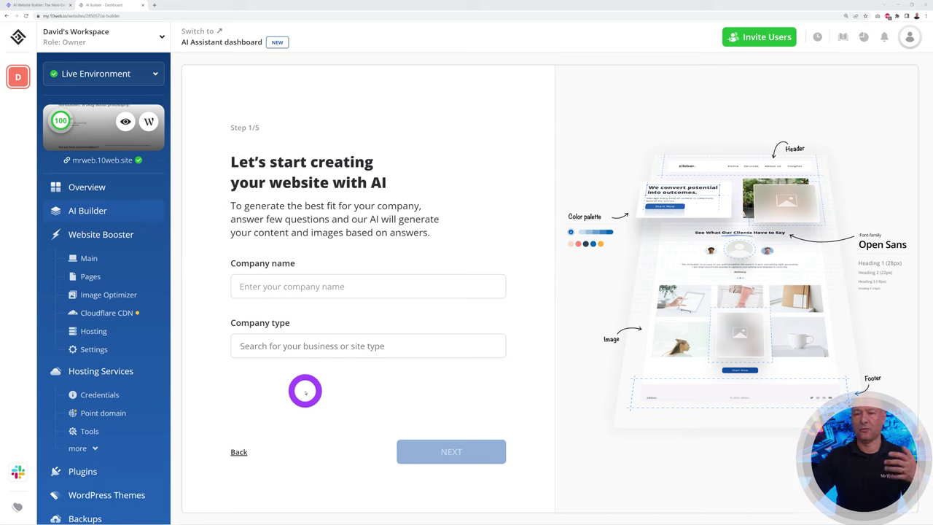
pyautogui.click(333, 288)
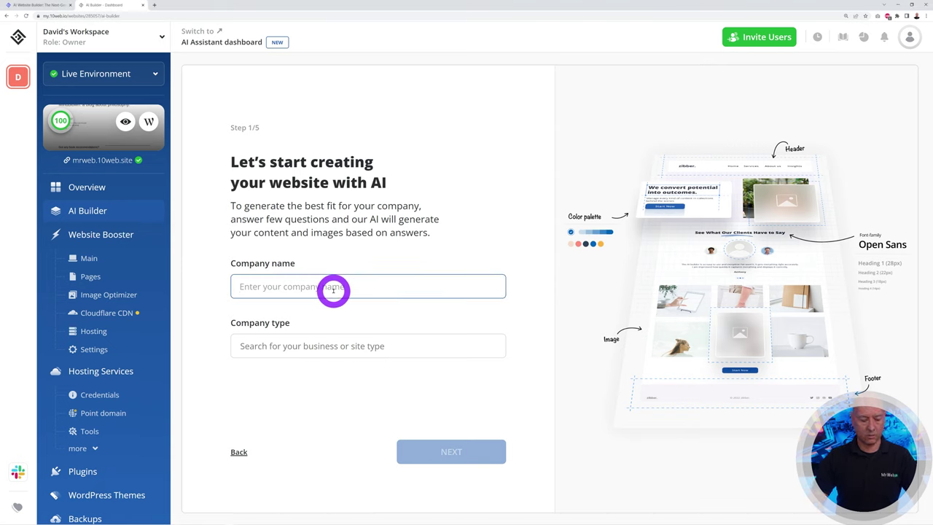
pyautogui.write('ABC Cleaning Company')
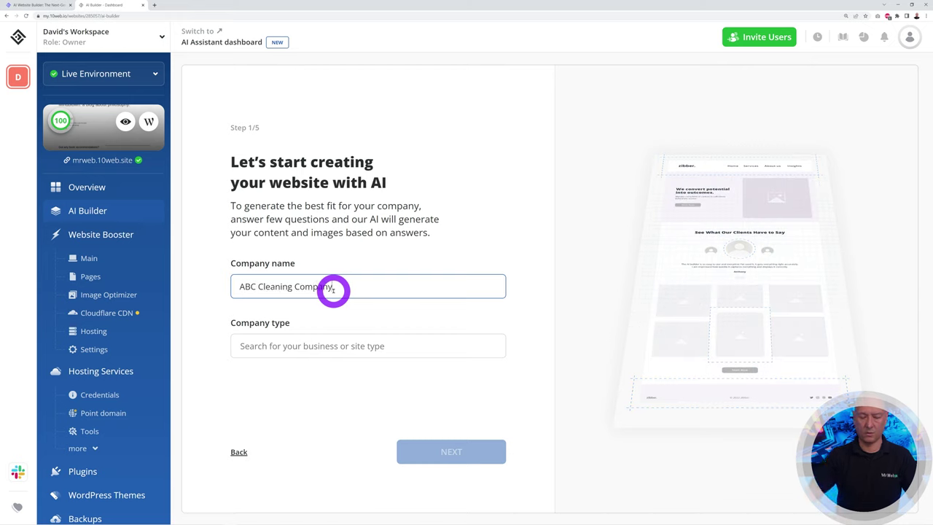
# Set the company type to Cleaning and continue to the company description
pyautogui.click(322, 348)
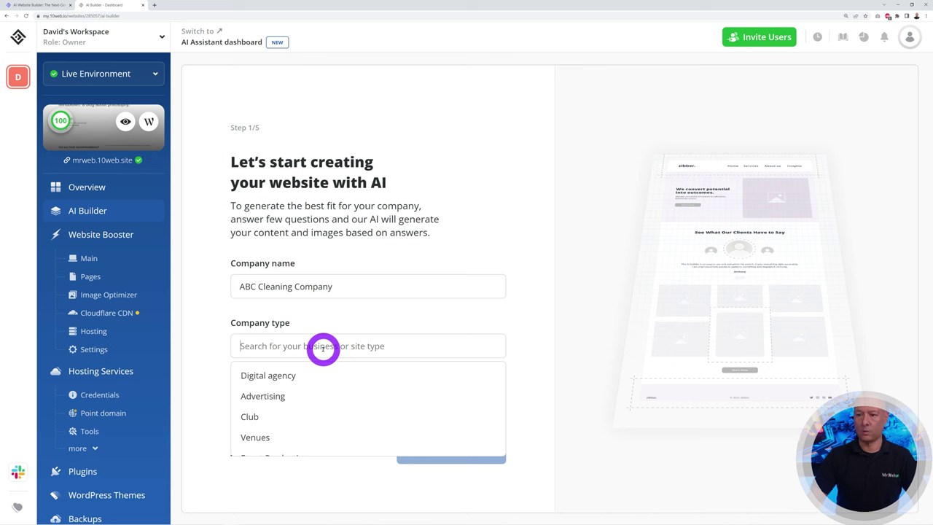
pyautogui.scroll(-1, 346, 389)
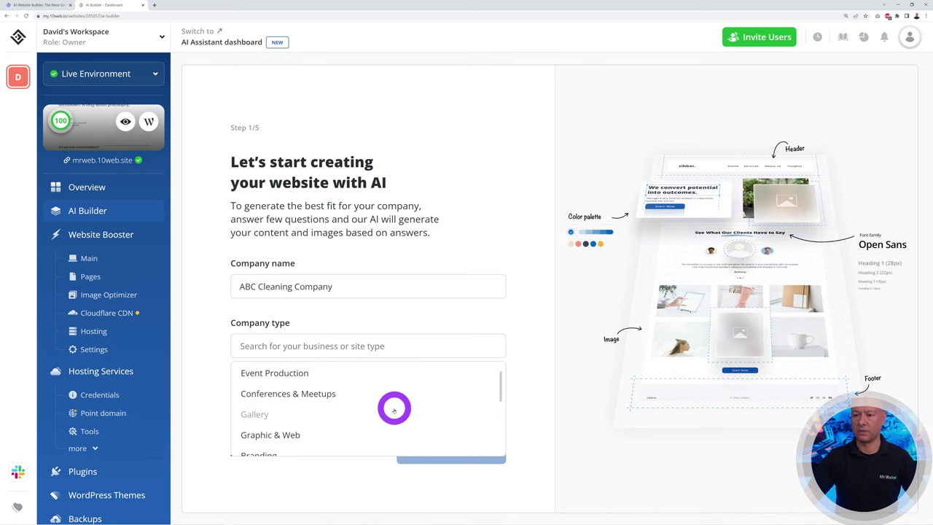
pyautogui.scroll(-1, 392, 412)
pyautogui.scroll(-1, 392, 412)
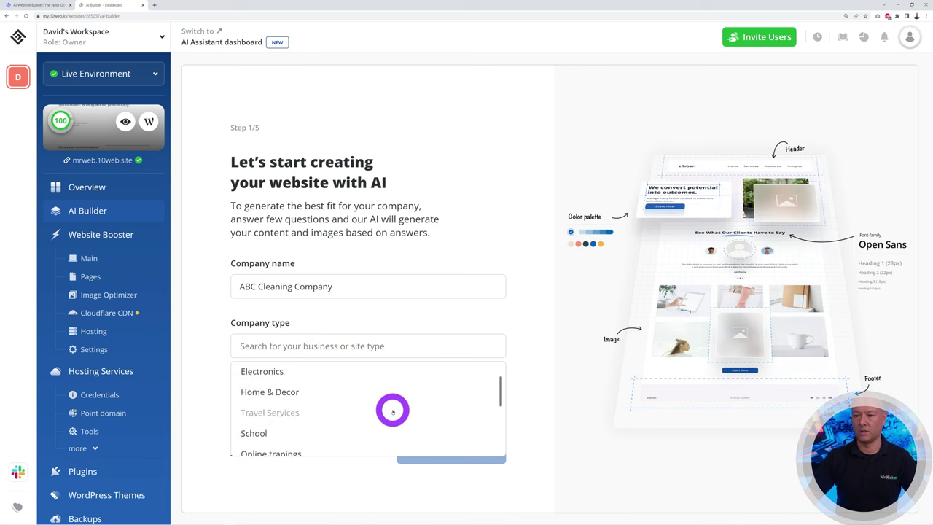
pyautogui.write('cleaning')
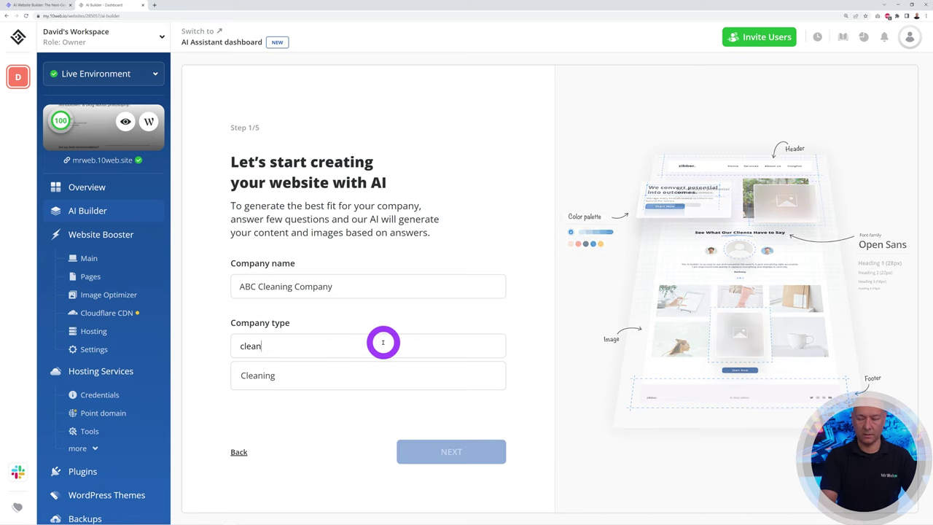
pyautogui.click(268, 374)
pyautogui.click(461, 452)
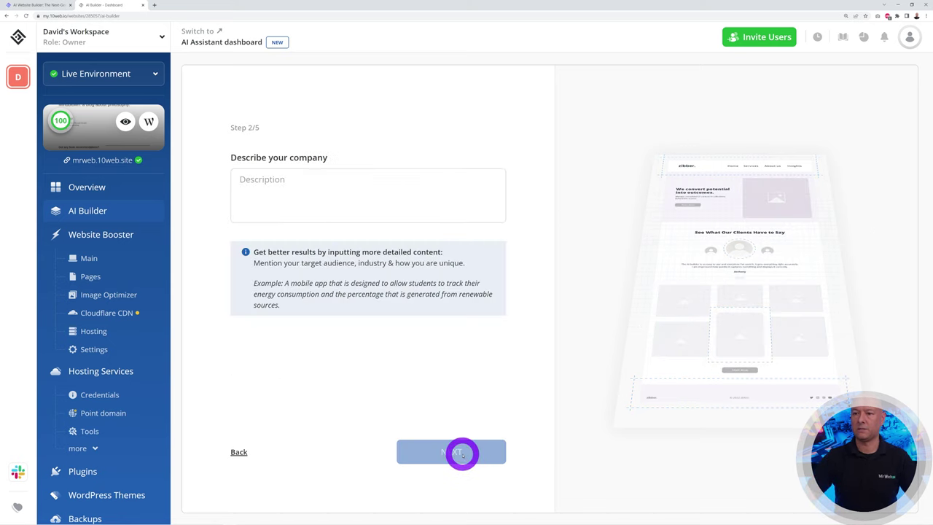
# Describe the company as a family run cleaning company in the West of Ireland targeting private households, with the line "We don't cut corners, we clean them."
pyautogui.click(321, 210)
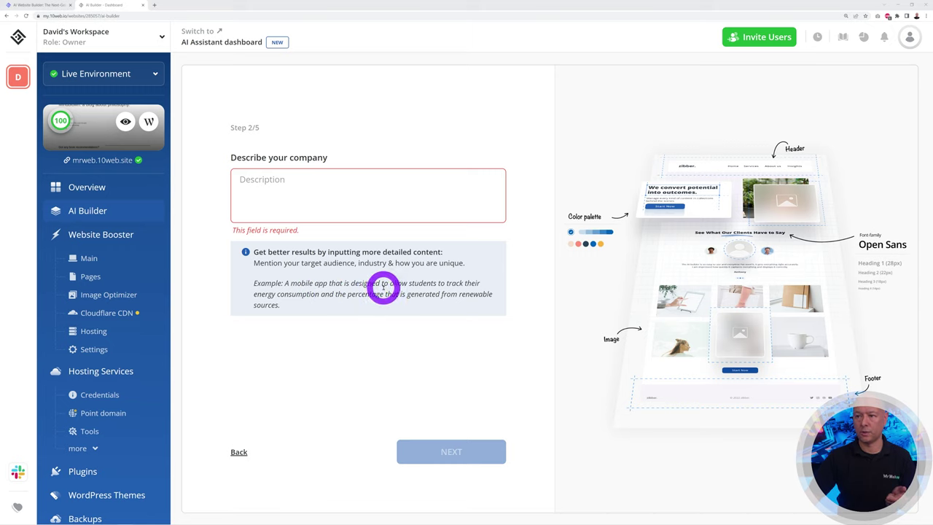
pyautogui.click(323, 216)
pyautogui.write("We are a family run cleaning company based in the West of Ireland. Our target audience are private households seeking to get their houses or properties cleaned. We don't cut corners, we clean them.")
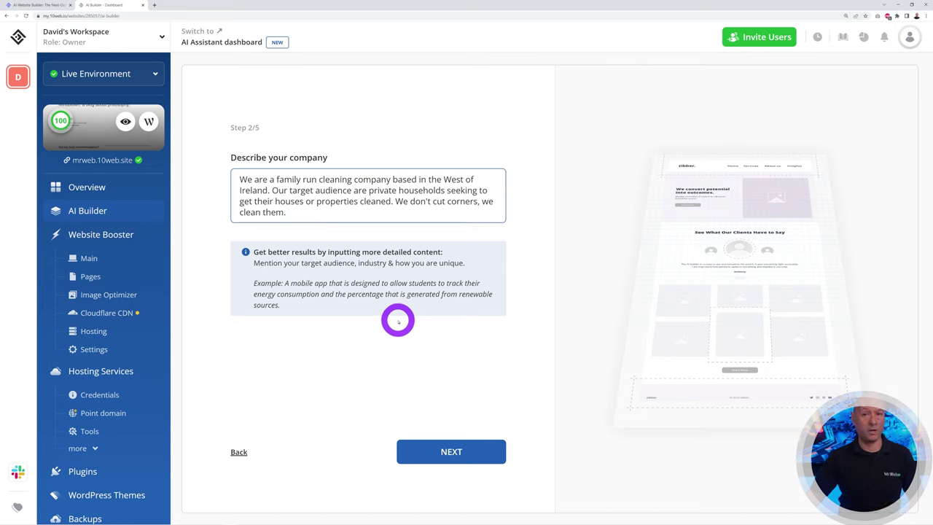
pyautogui.click(441, 449)
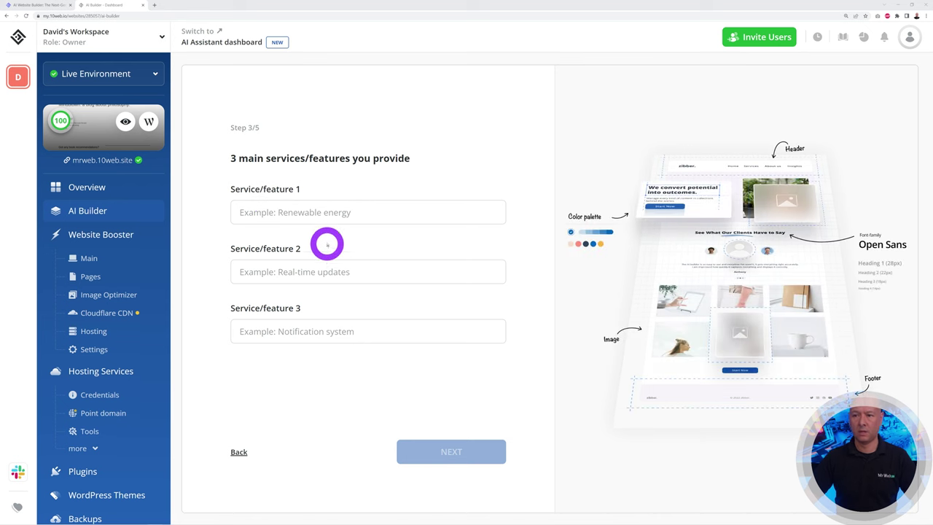
# Enter Window cleaning, Carpet & Upholstery cleaning and Deep cleaning as the three main services and continue
pyautogui.click(326, 215)
pyautogui.write('Window cleaning')
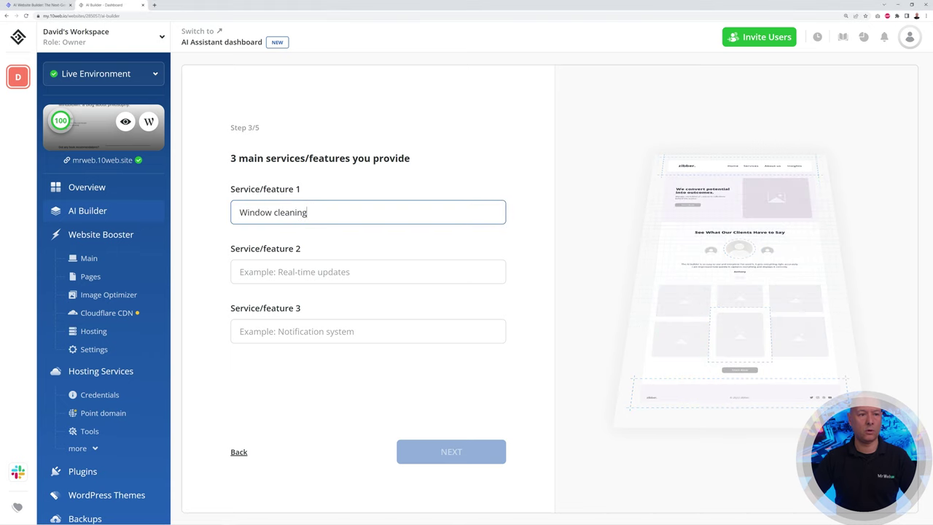
pyautogui.click(350, 274)
pyautogui.write('Carpet & Upholstery cleaning')
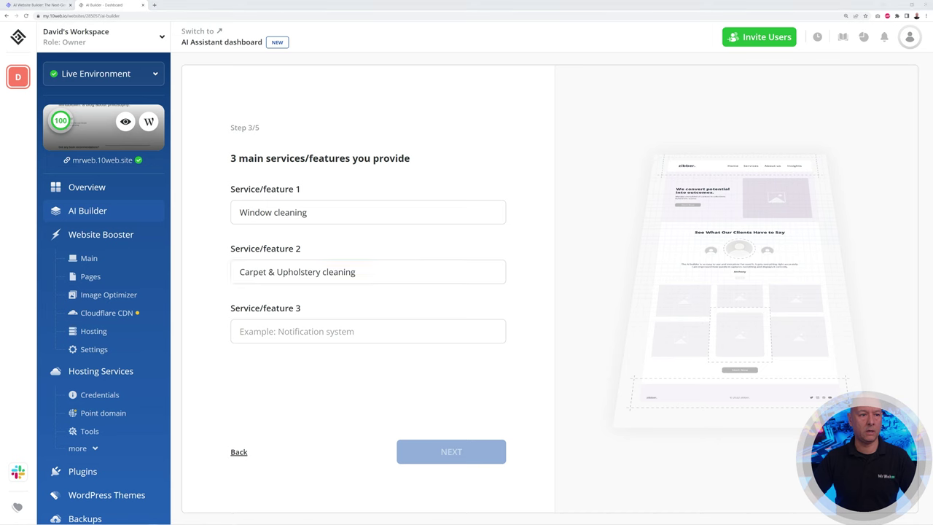
pyautogui.click(343, 331)
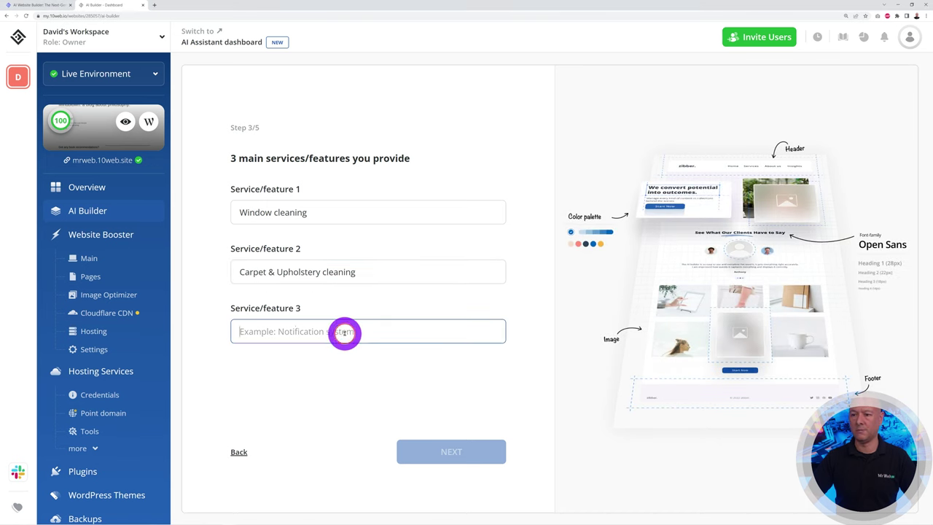
pyautogui.write('Deep cleaning')
pyautogui.click(473, 446)
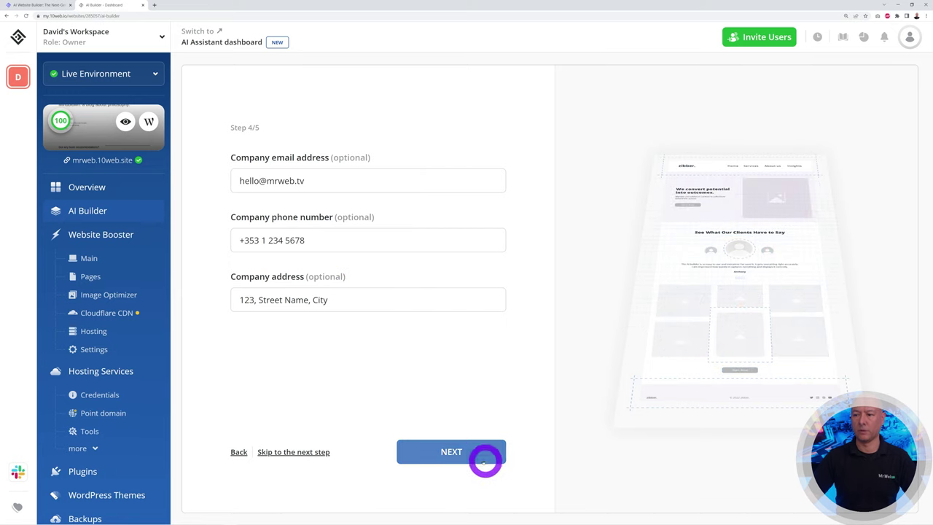
# Submit the company's e-mail, phone number and address, and open the AI-generated website for preview and editing
pyautogui.click(459, 453)
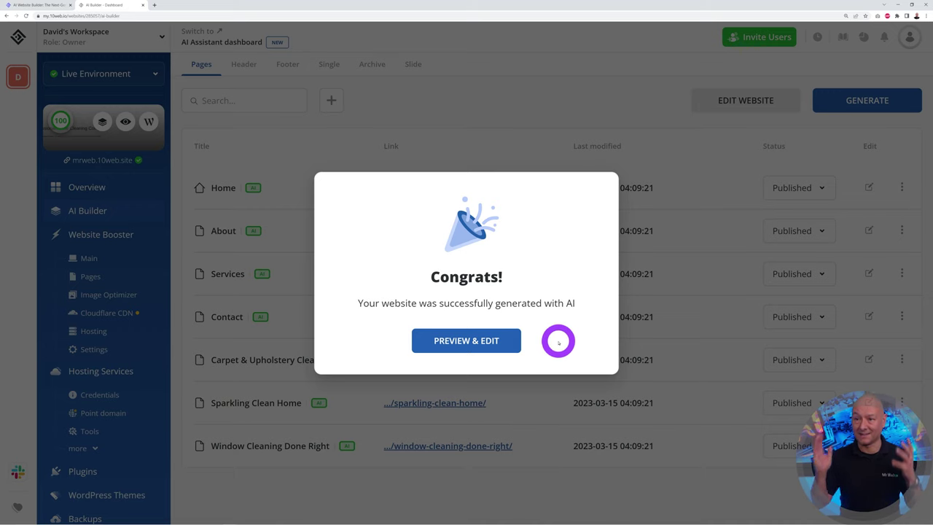
pyautogui.click(494, 341)
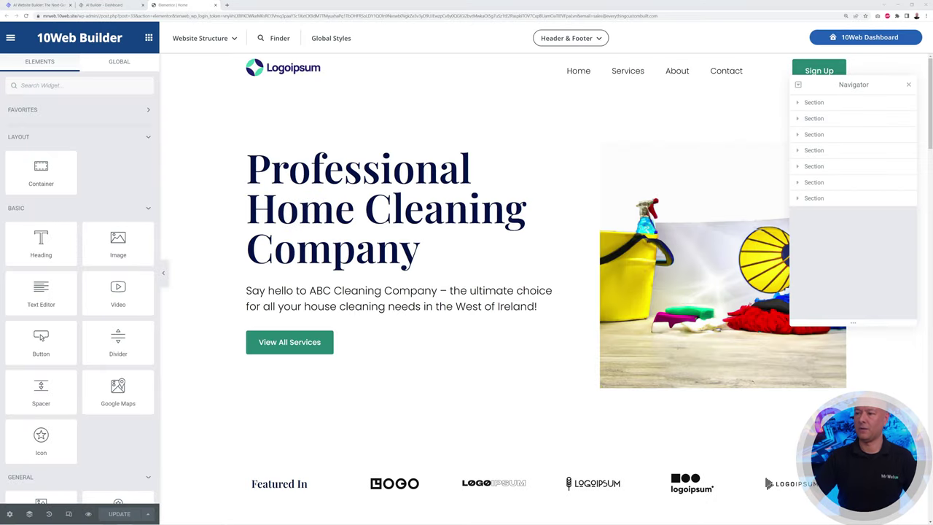
# Close the Navigator and review the generated home page from the hero section through services and team to the newsletter footer
pyautogui.click(909, 86)
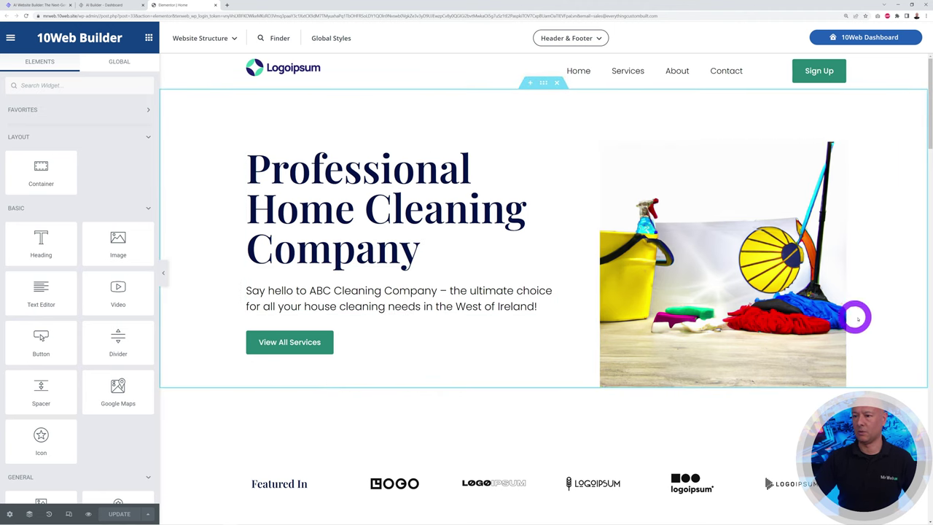
pyautogui.scroll(-6, 885, 297)
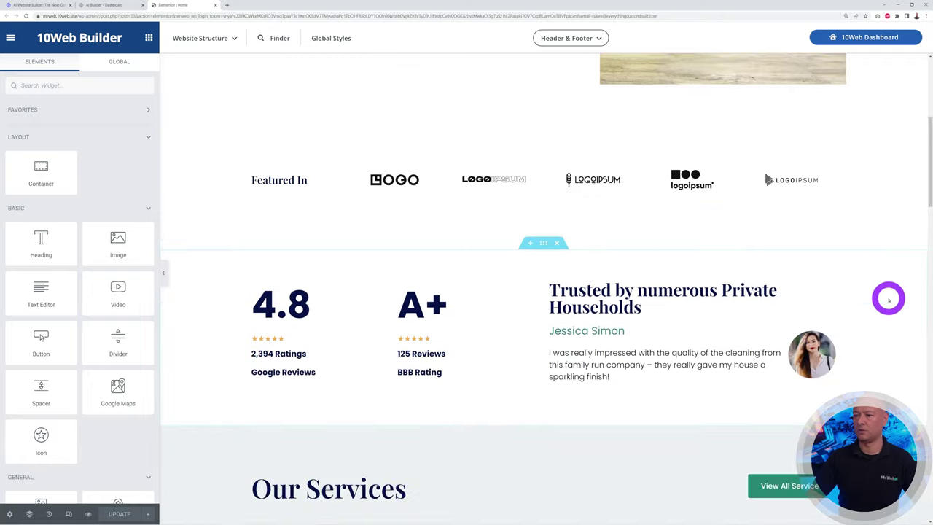
pyautogui.scroll(-3, 892, 297)
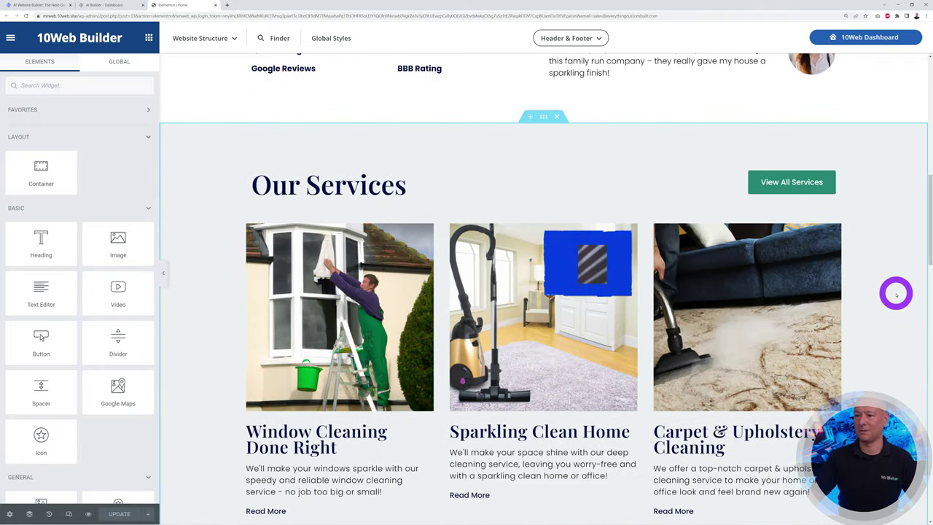
pyautogui.scroll(-1, 908, 294)
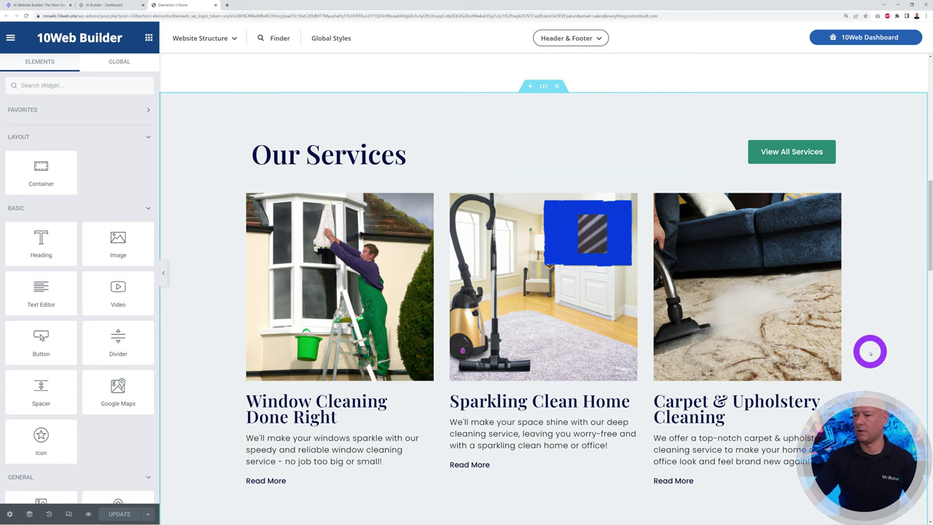
pyautogui.scroll(-5, 871, 350)
pyautogui.scroll(-5, 871, 351)
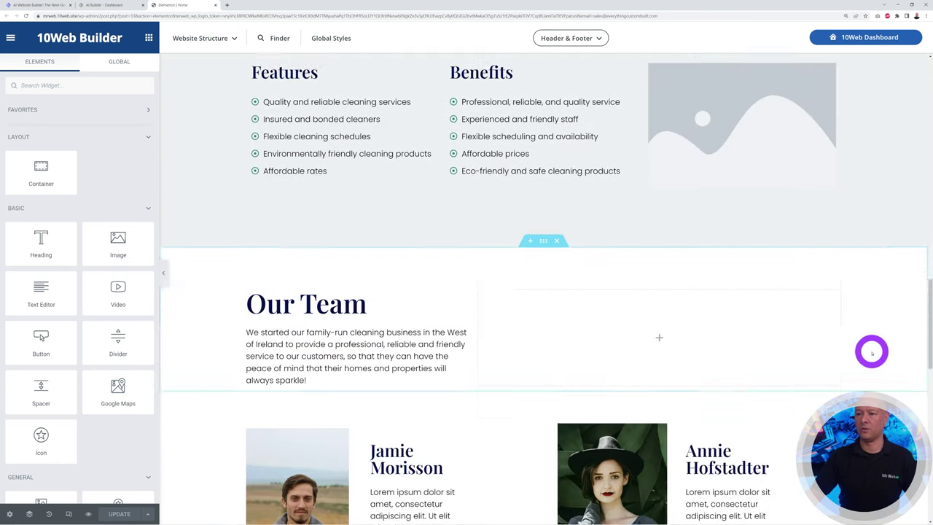
pyautogui.scroll(-4, 872, 352)
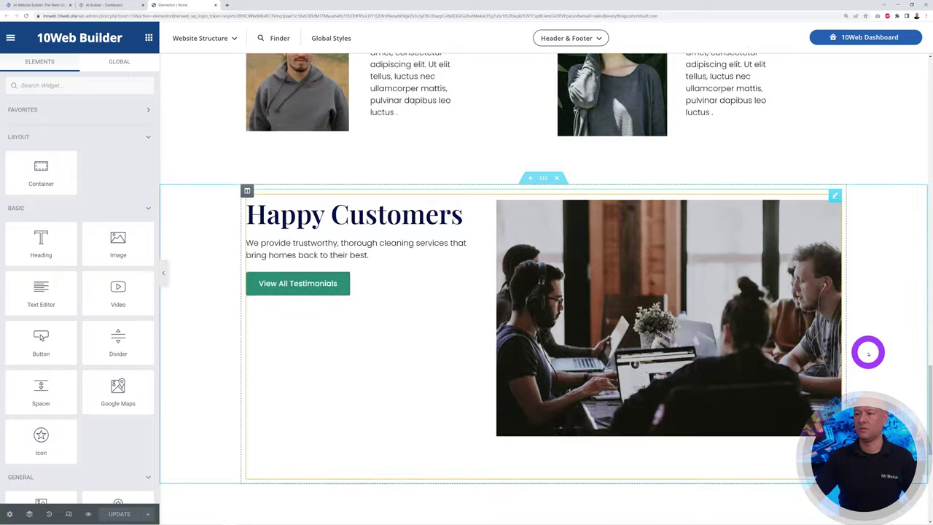
pyautogui.scroll(-5, 871, 353)
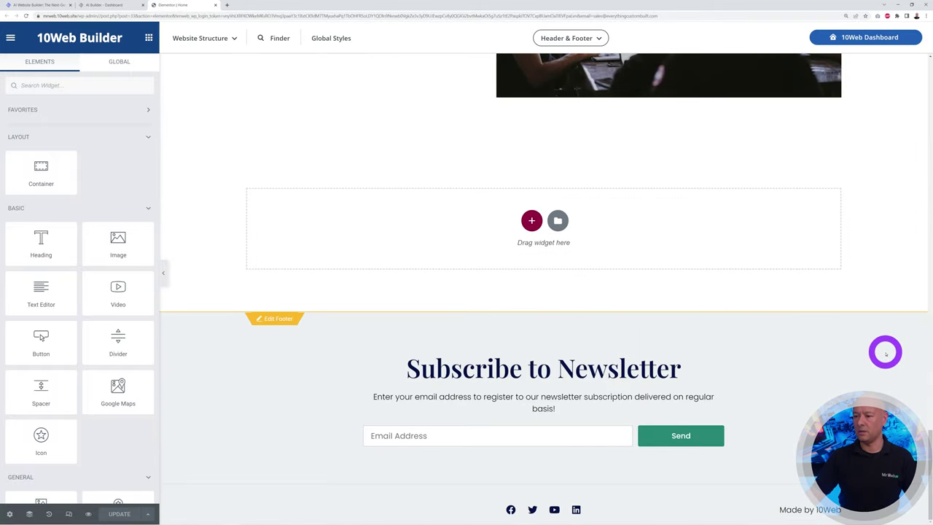
pyautogui.scroll(14, 886, 352)
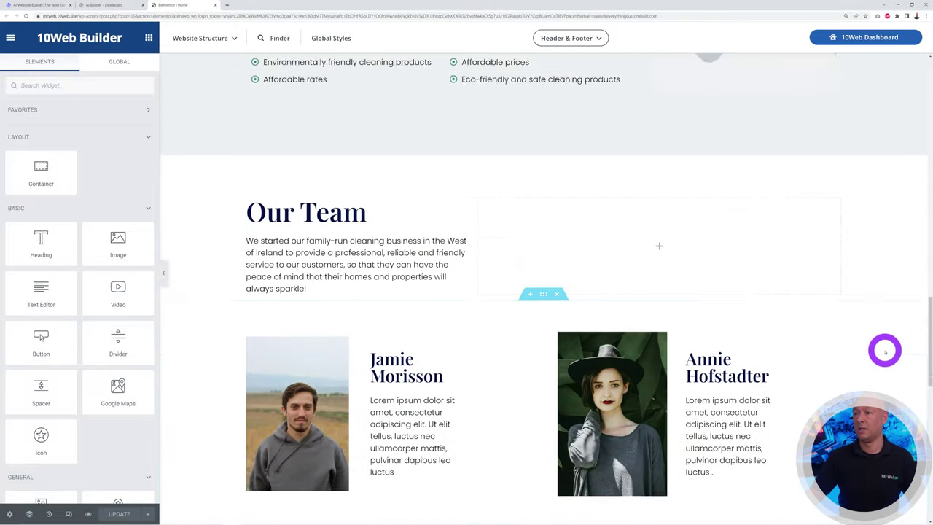
pyautogui.scroll(14, 881, 355)
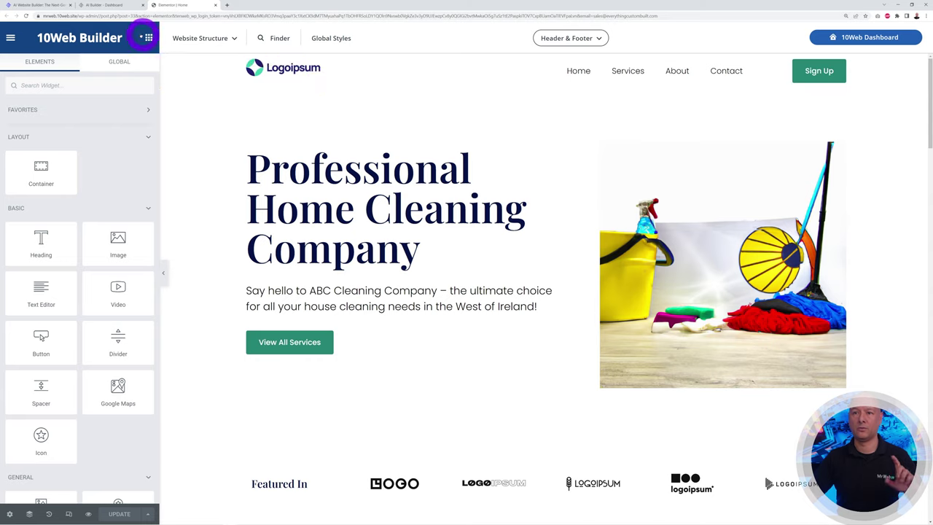
# Return to the AI Builder dashboard and open the published Services page in a separate browser tab
pyautogui.click(117, 5)
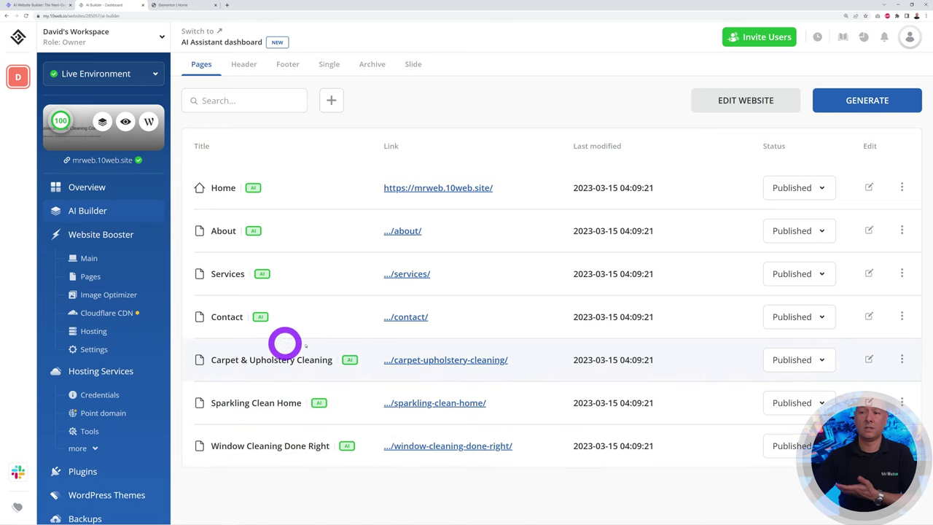
pyautogui.rightClick(406, 275)
pyautogui.click(416, 282)
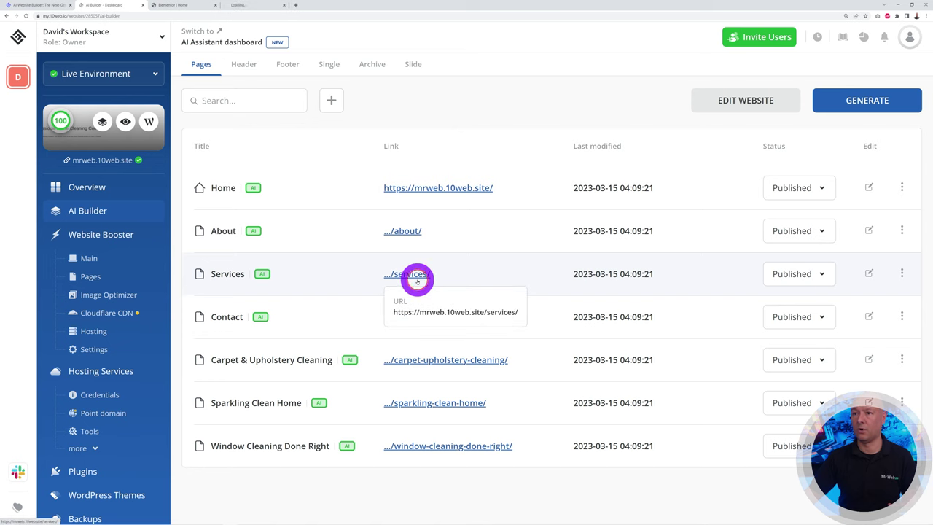
pyautogui.click(253, 8)
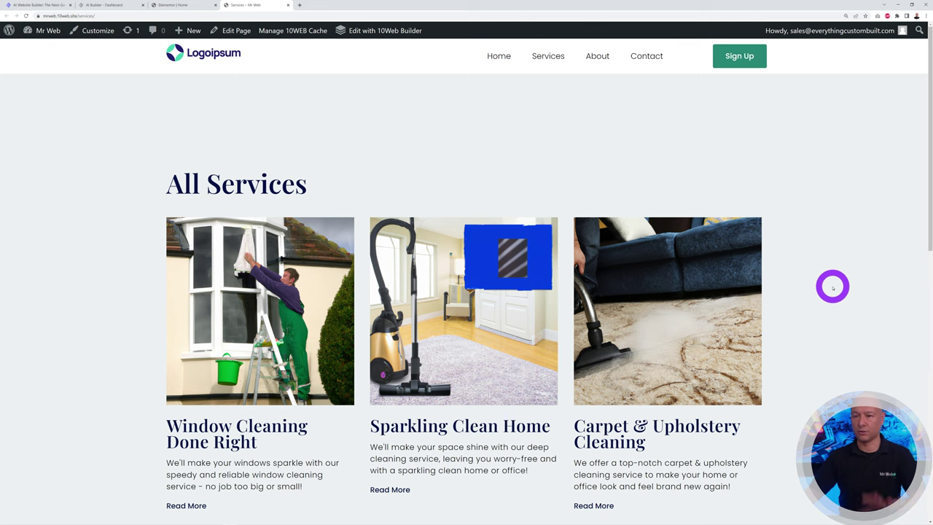
# Open the site's About page and review its mission, team and customer sections down to the footer
pyautogui.click(600, 58)
pyautogui.scroll(-15, 816, 303)
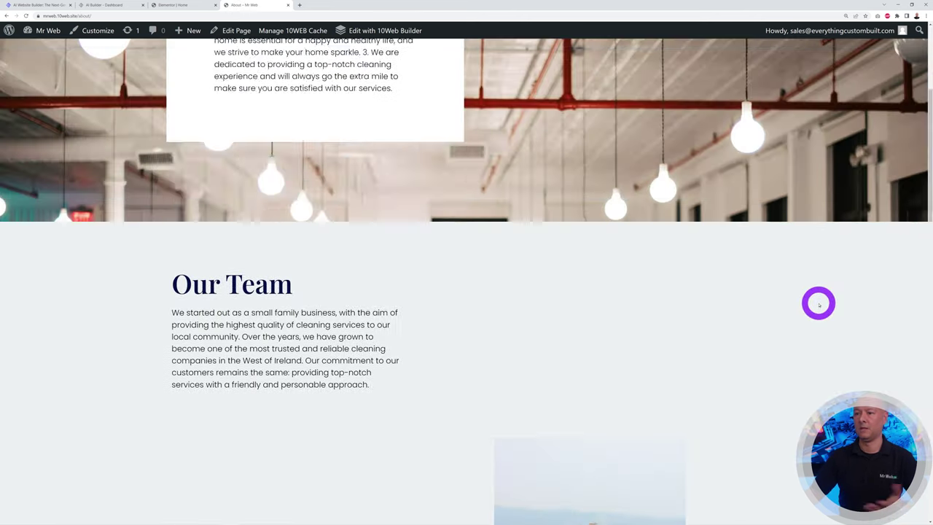
pyautogui.scroll(-2, 826, 303)
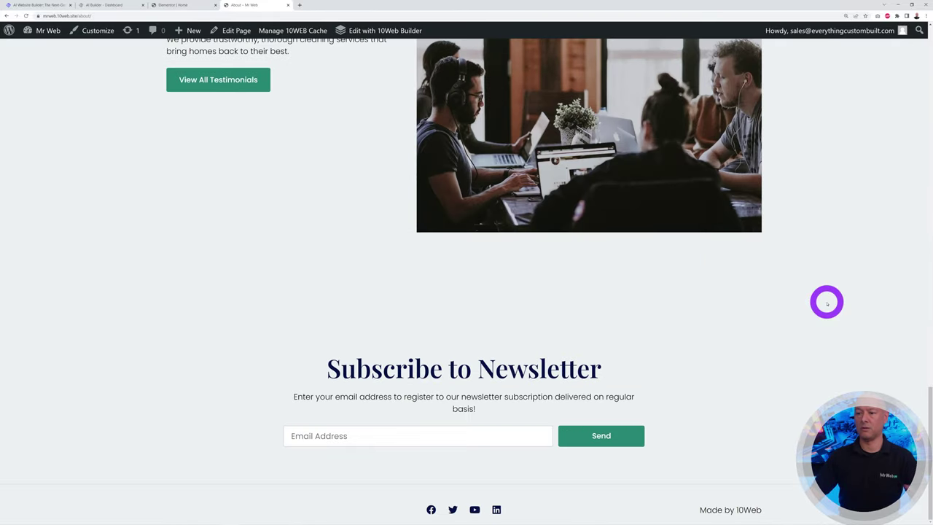
pyautogui.scroll(12, 826, 302)
pyautogui.scroll(6, 826, 302)
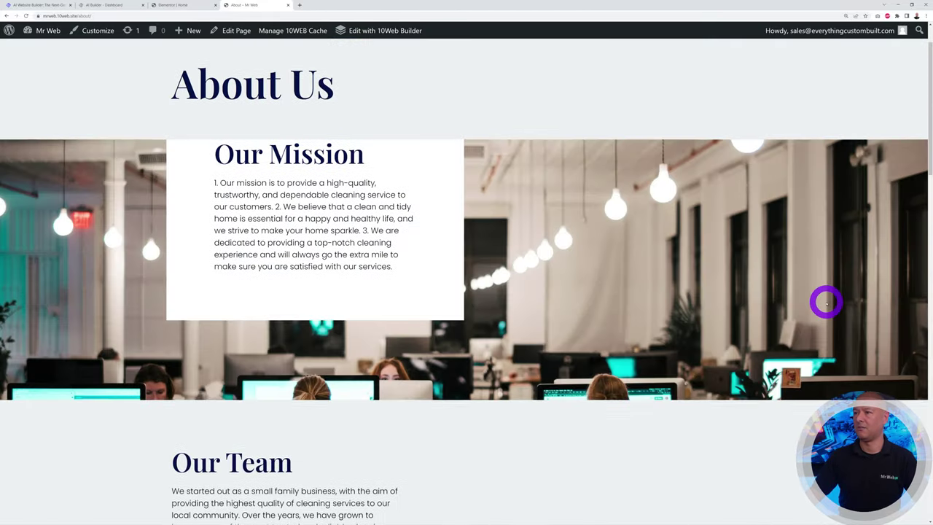
# Open the site's Contact page and review its contact details, message form, map and footer
pyautogui.click(658, 54)
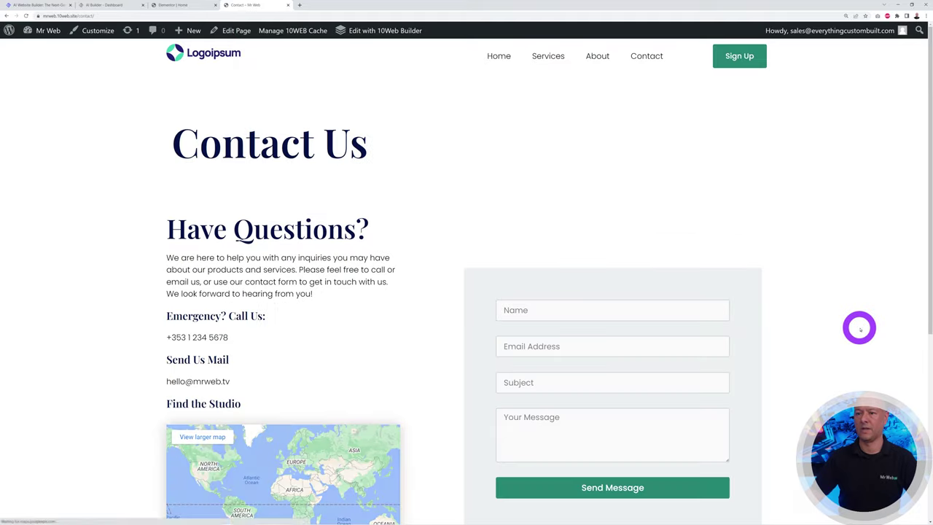
pyautogui.scroll(-4, 857, 327)
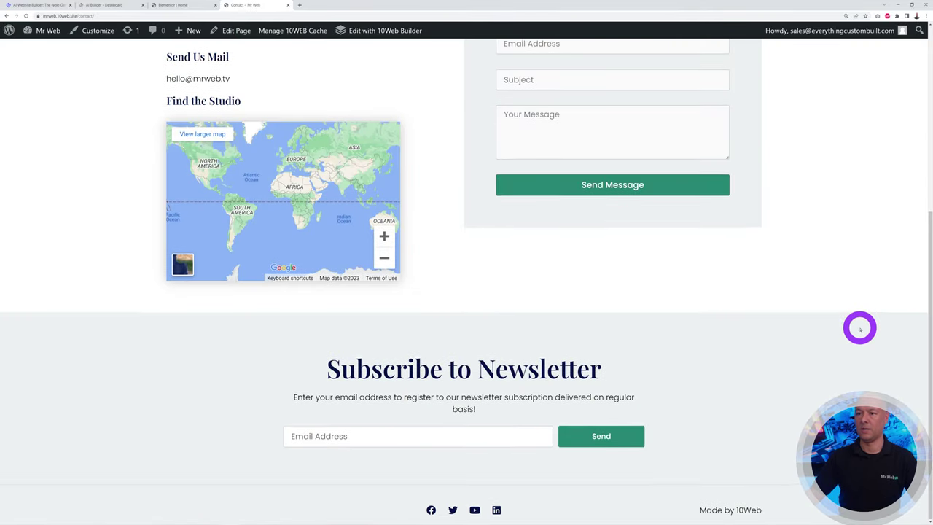
pyautogui.scroll(4, 860, 327)
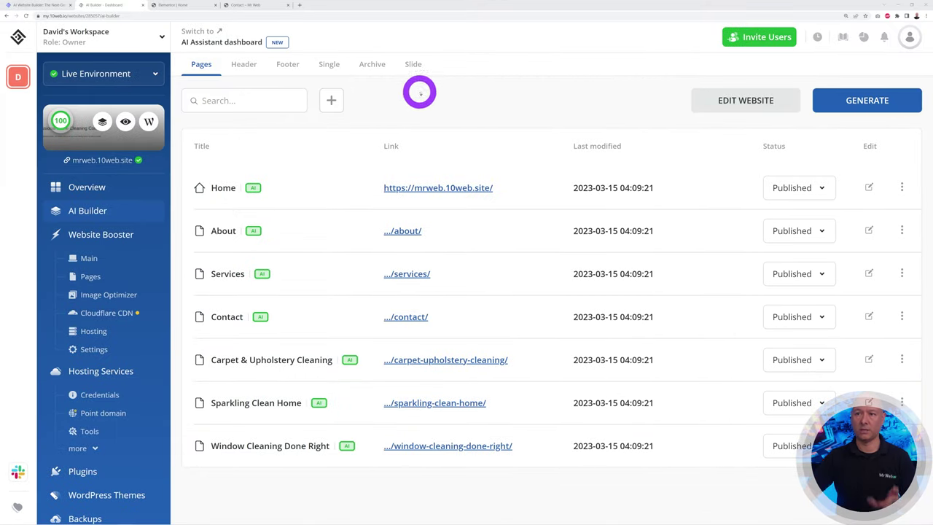
# Browse the dashboard's Header, Footer, Single, Archive and Slide template lists, and return to the list of pages
pyautogui.click(247, 66)
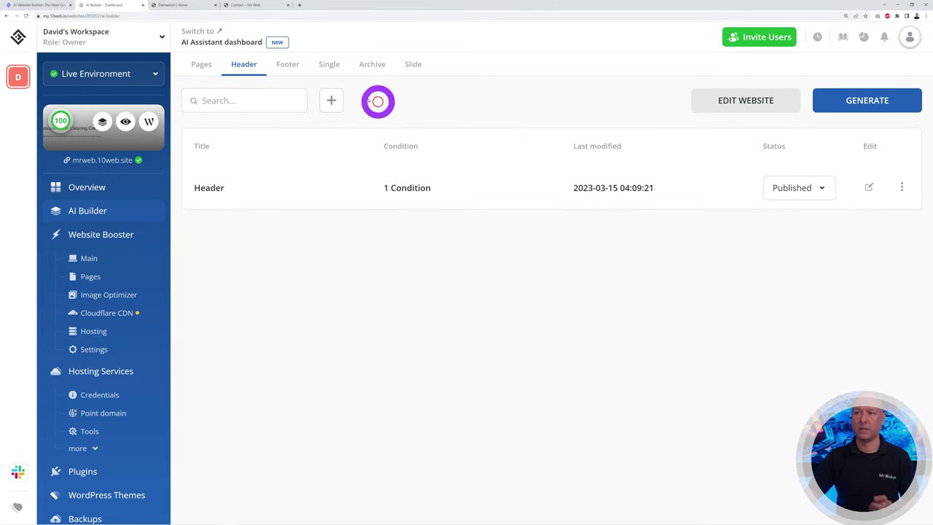
pyautogui.click(291, 65)
pyautogui.click(331, 66)
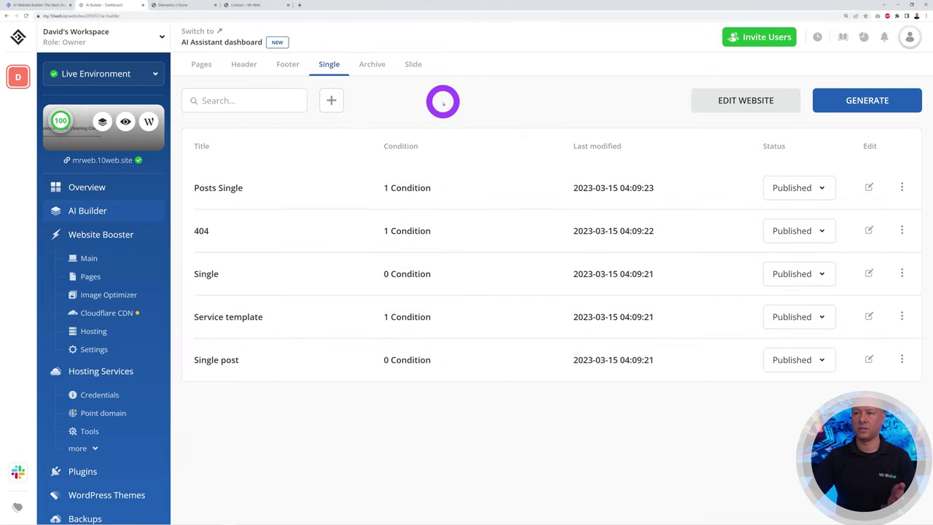
pyautogui.click(373, 64)
pyautogui.click(413, 65)
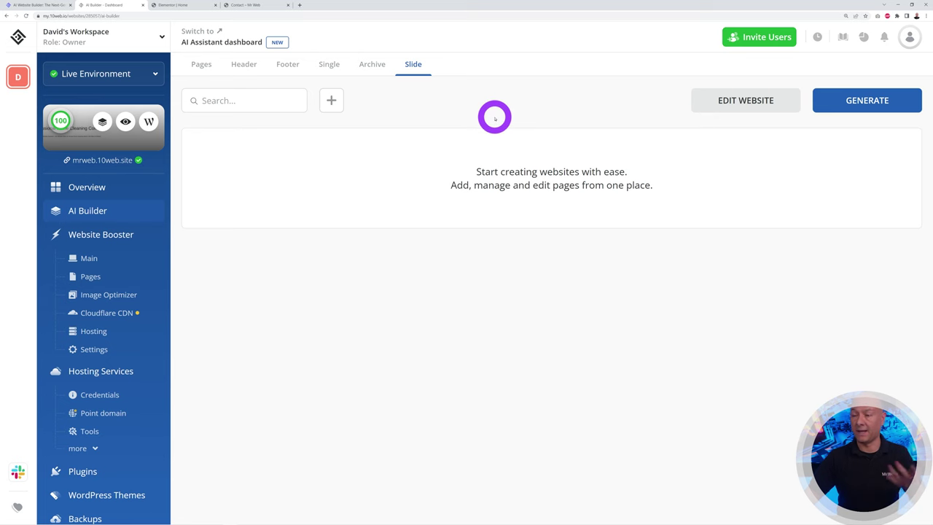
pyautogui.click(202, 64)
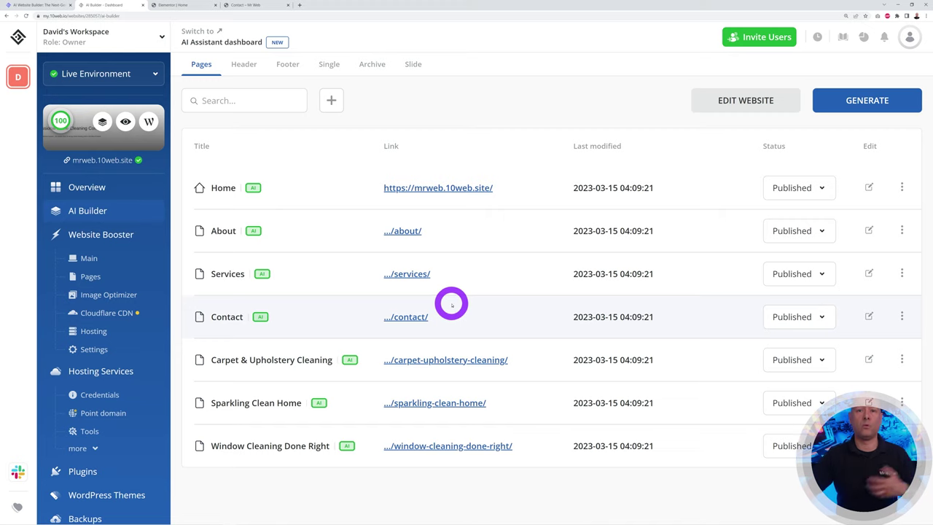
# Examine the options for adding more pages, and read and acknowledge the notice about generating content and images with AI
pyautogui.click(333, 102)
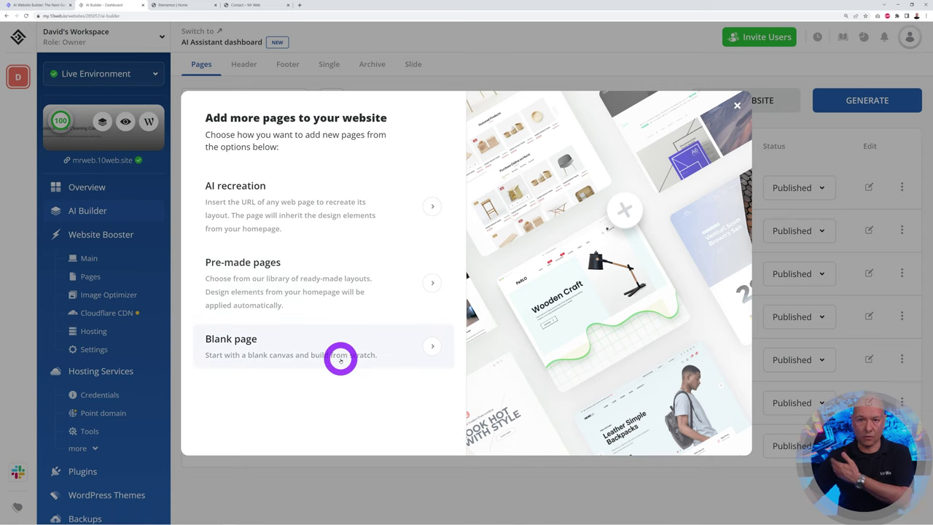
pyautogui.click(353, 508)
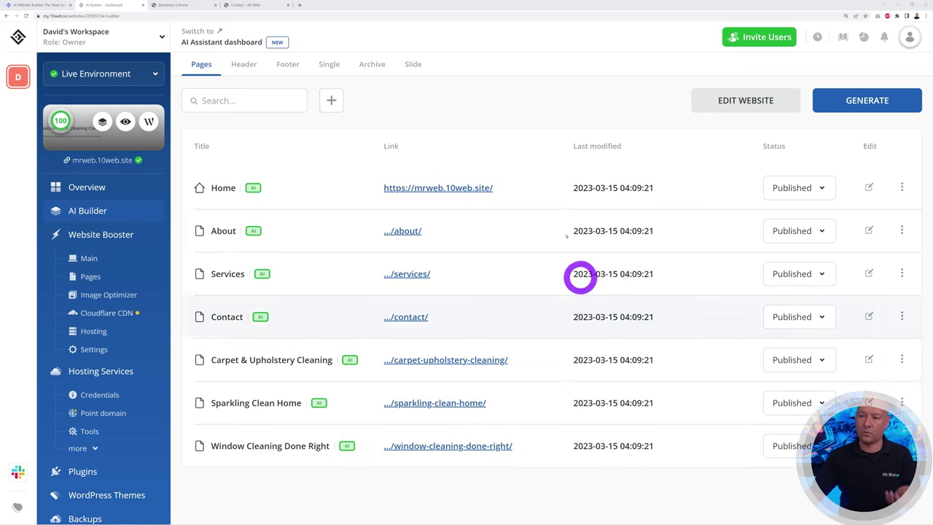
pyautogui.click(850, 100)
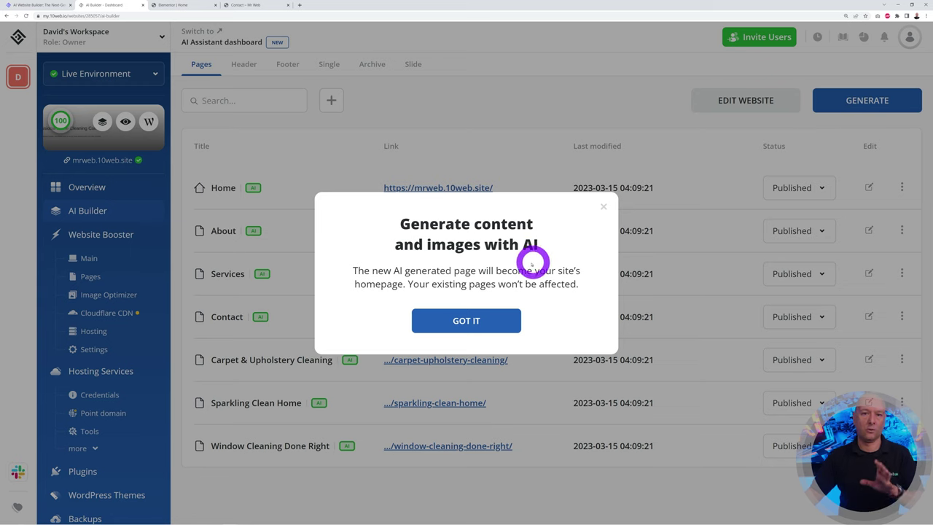
pyautogui.click(469, 322)
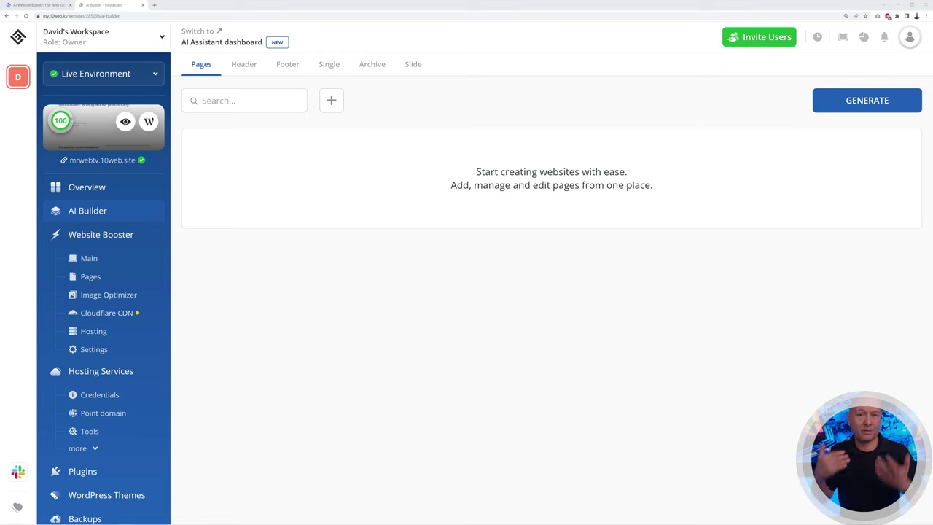
# Open wix.com in a new browser tab, look over its home page and select its web address for copying
pyautogui.click(154, 4)
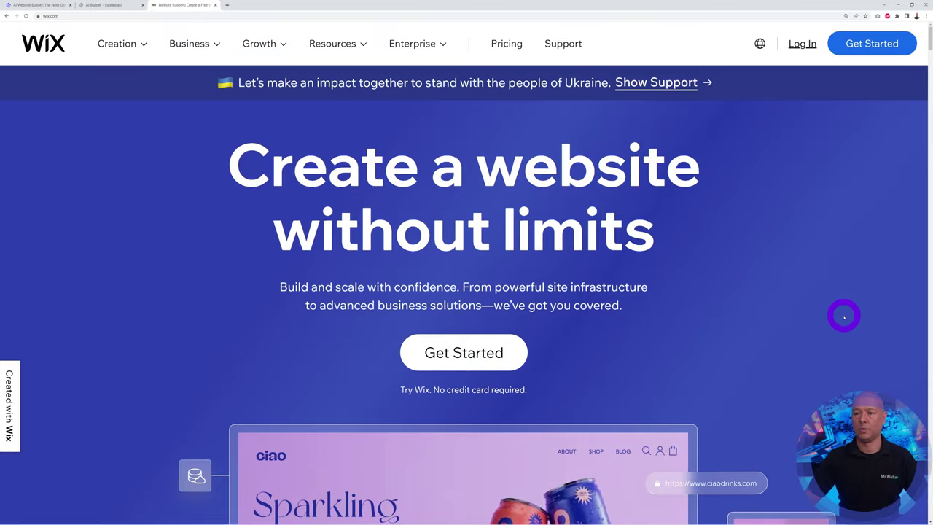
pyautogui.scroll(-2, 844, 315)
pyautogui.scroll(-10, 843, 316)
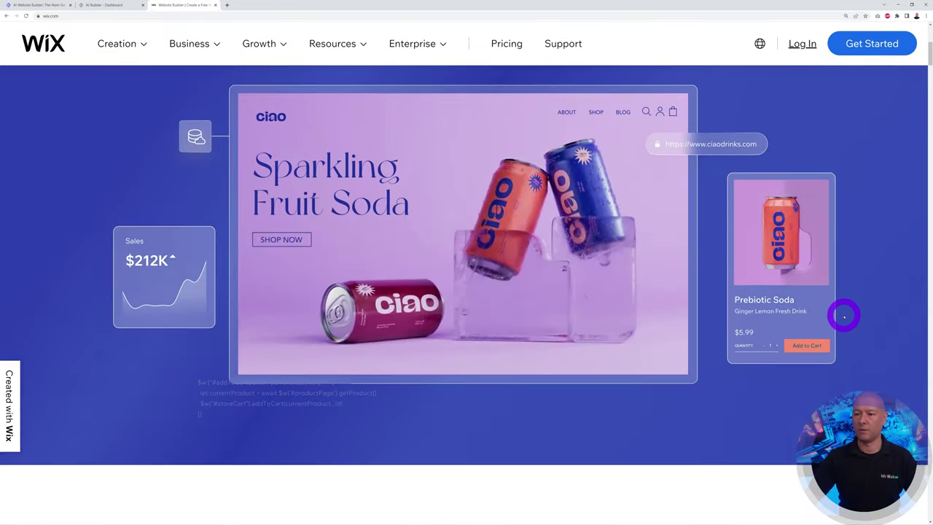
pyautogui.scroll(3, 846, 316)
pyautogui.scroll(10, 846, 316)
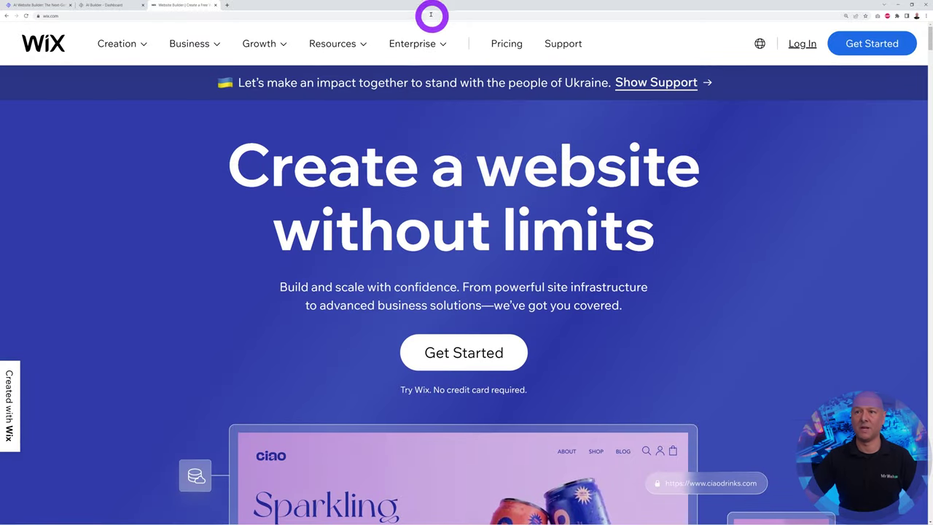
pyautogui.click(428, 15)
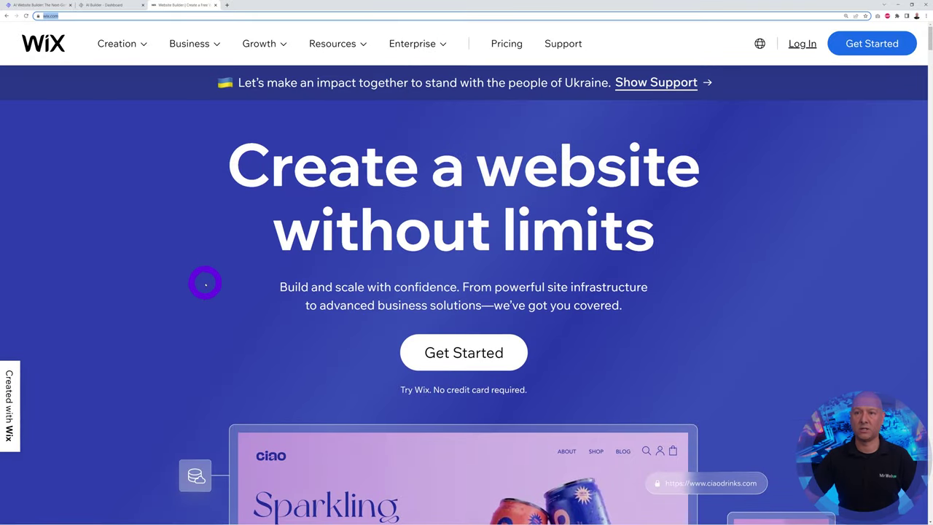
pyautogui.click(116, 5)
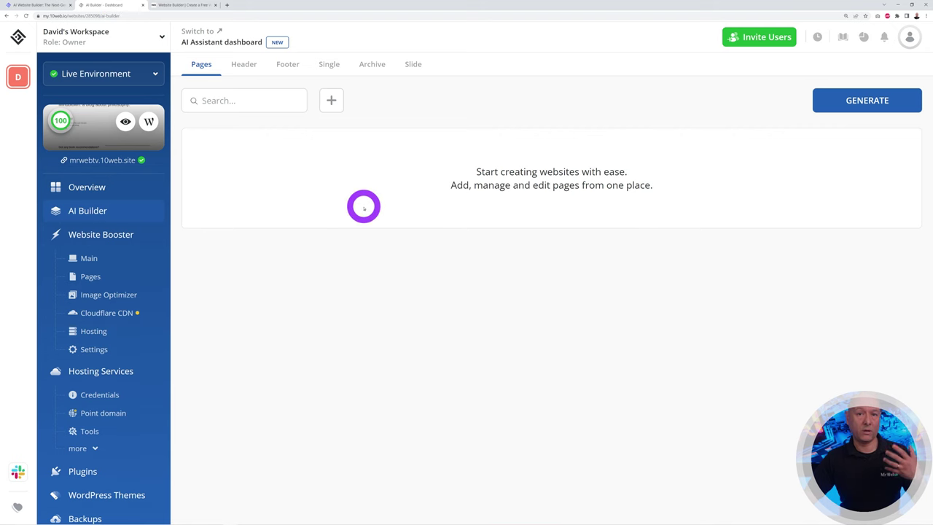
pyautogui.click(332, 102)
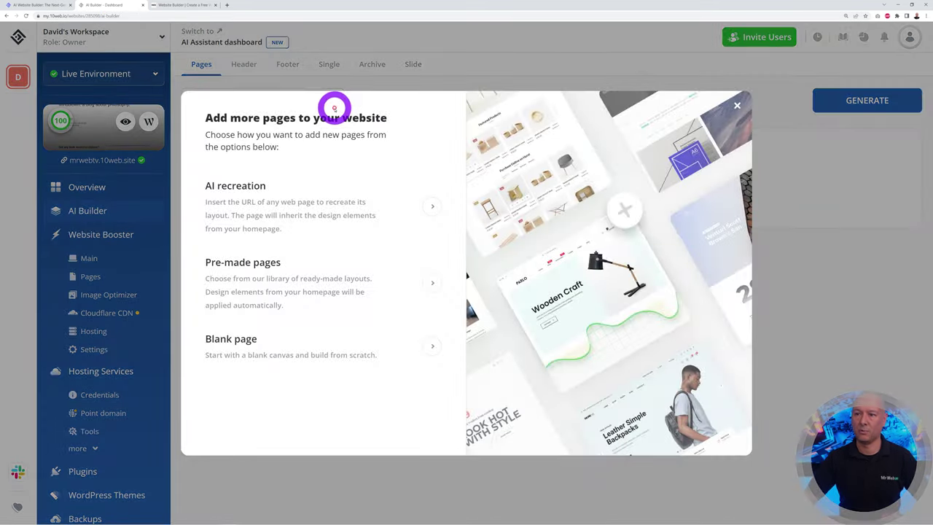
pyautogui.click(284, 215)
pyautogui.click(315, 212)
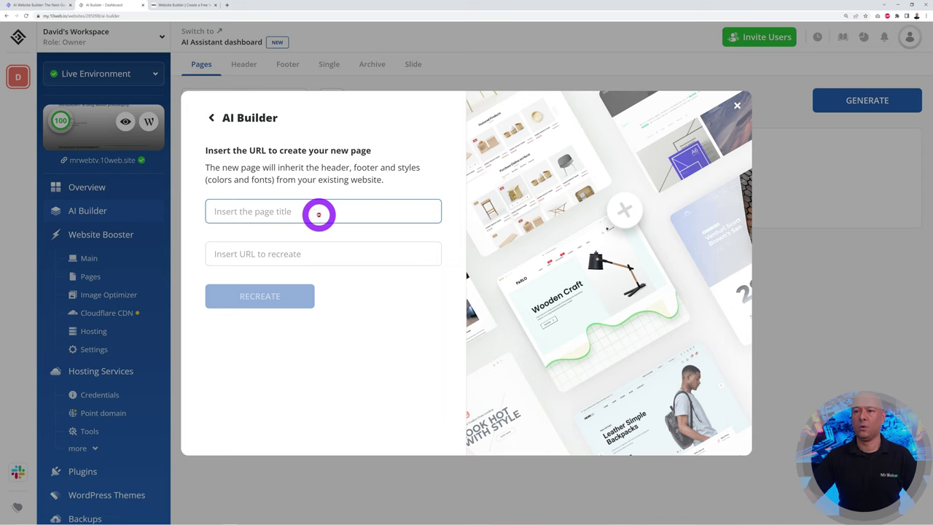
pyautogui.write('Mr Web')
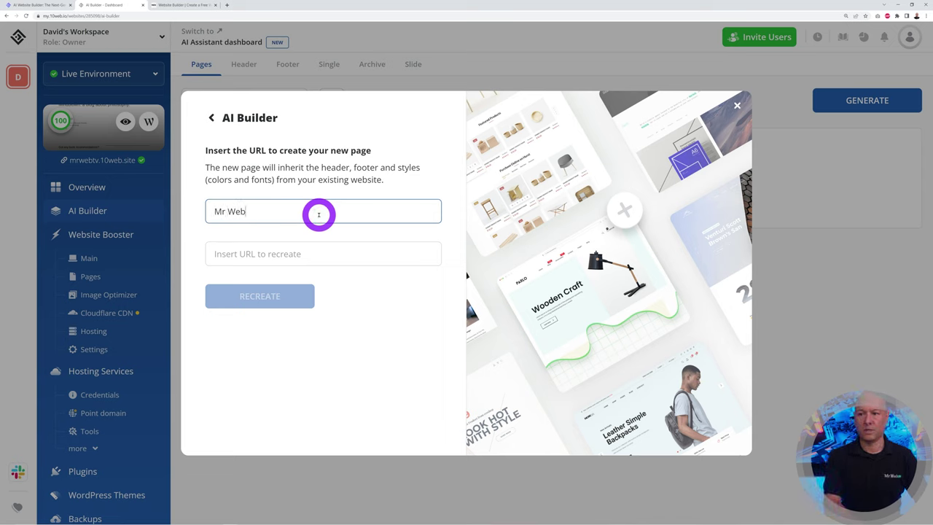
pyautogui.click(313, 252)
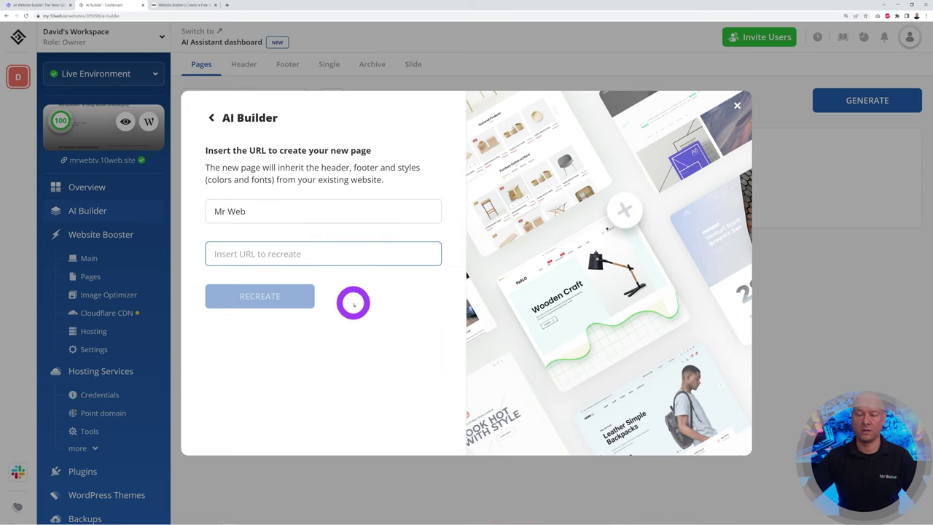
pyautogui.write('https://www.wix.com/')
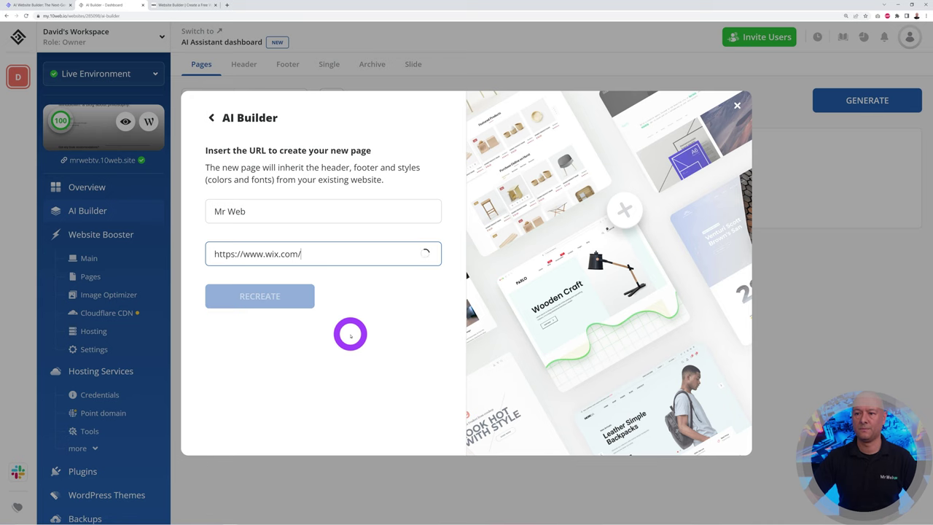
pyautogui.click(269, 297)
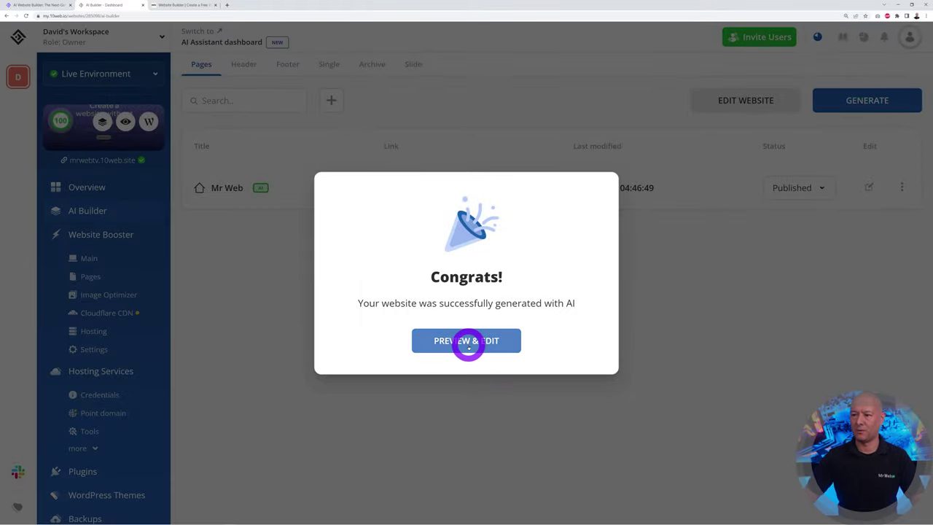
# Open the generated Mr Web page in the 10Web Builder editor and review its recreated sections from the header downward
pyautogui.click(468, 346)
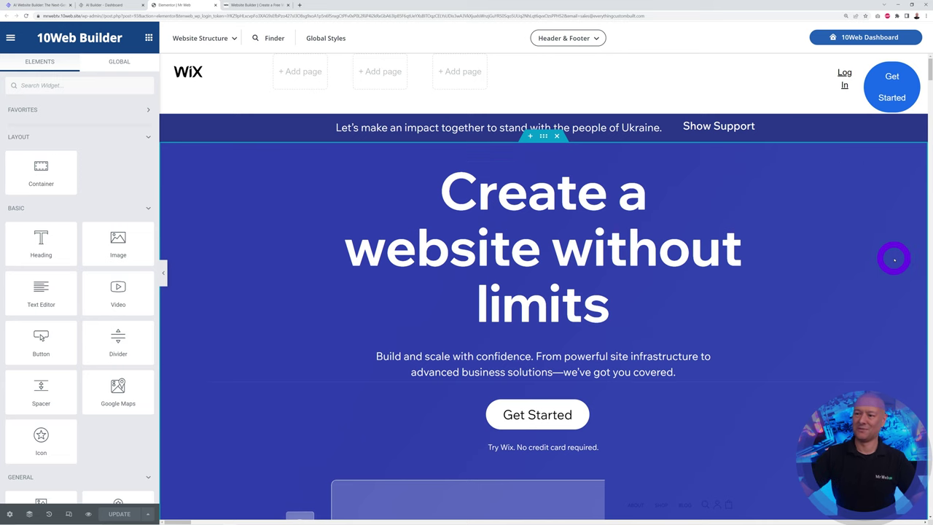
pyautogui.scroll(-15, 894, 253)
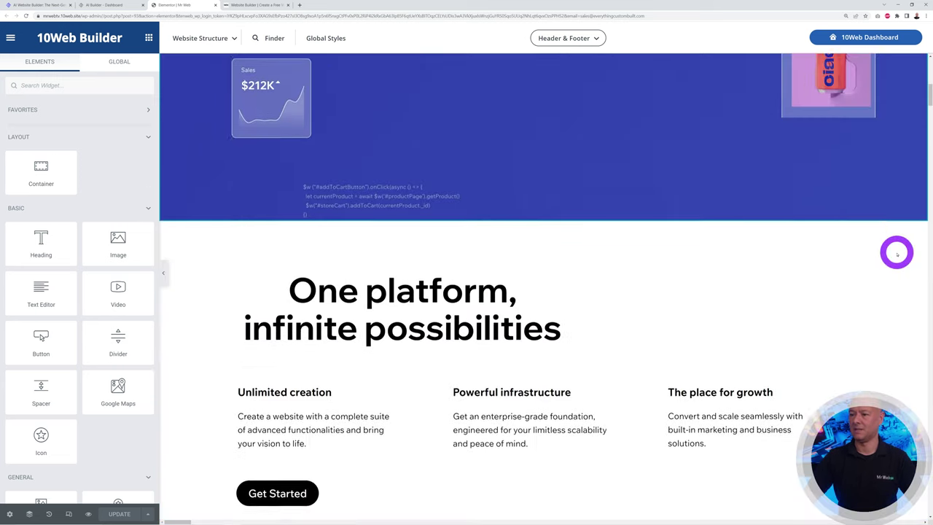
pyautogui.scroll(-12, 903, 253)
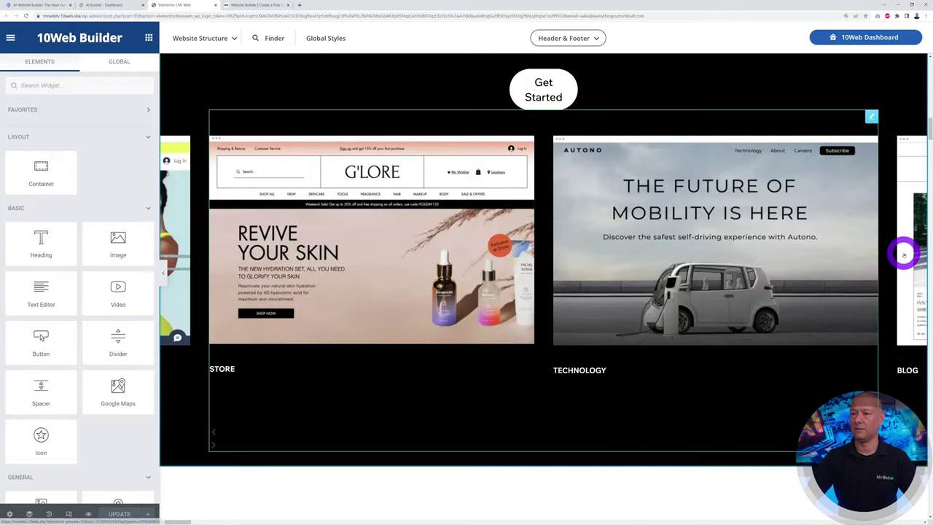
pyautogui.scroll(-15, 903, 254)
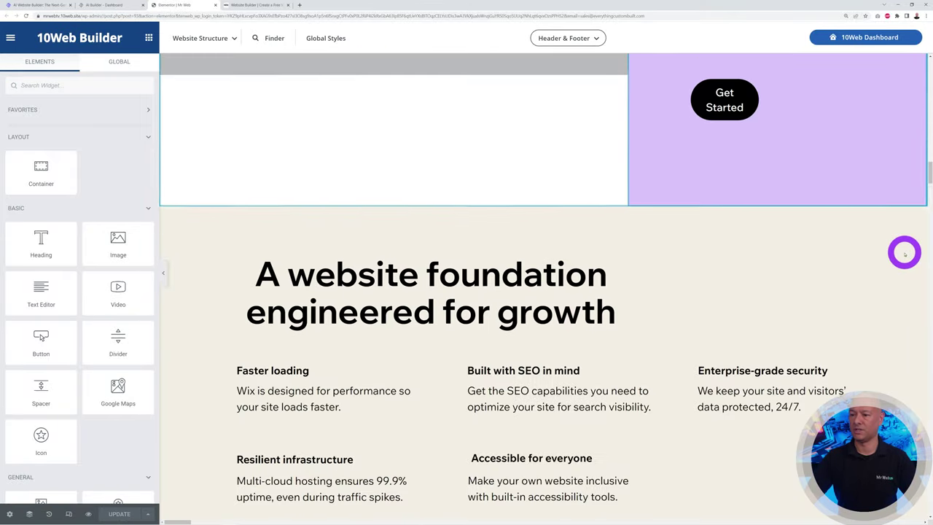
pyautogui.scroll(-15, 904, 253)
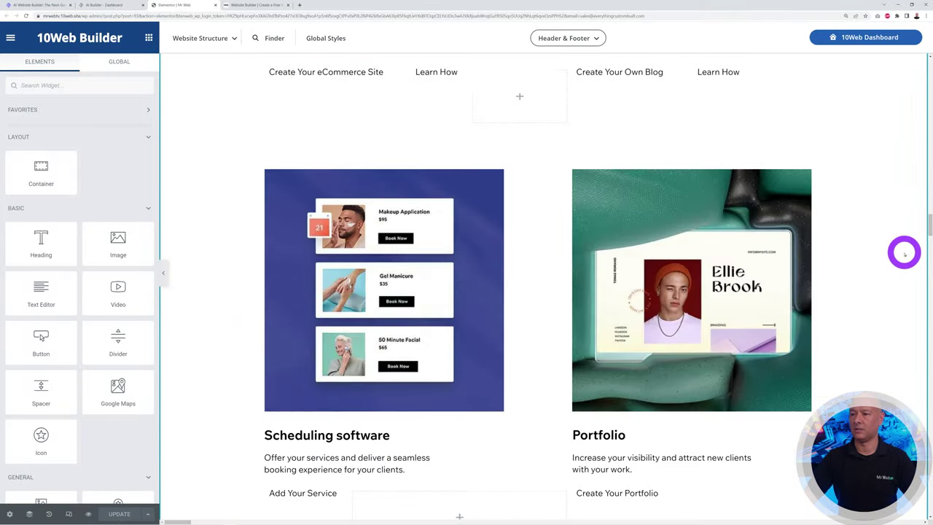
pyautogui.scroll(-15, 903, 254)
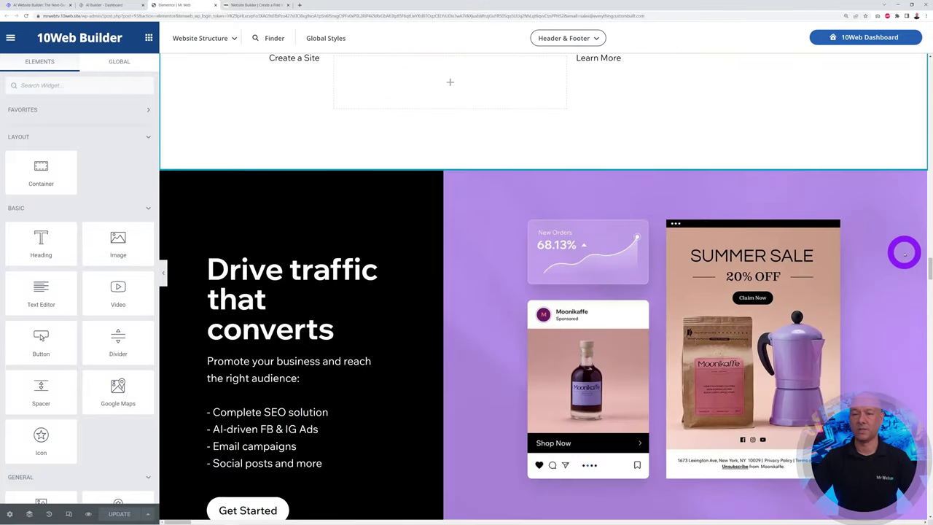
pyautogui.scroll(-15, 903, 253)
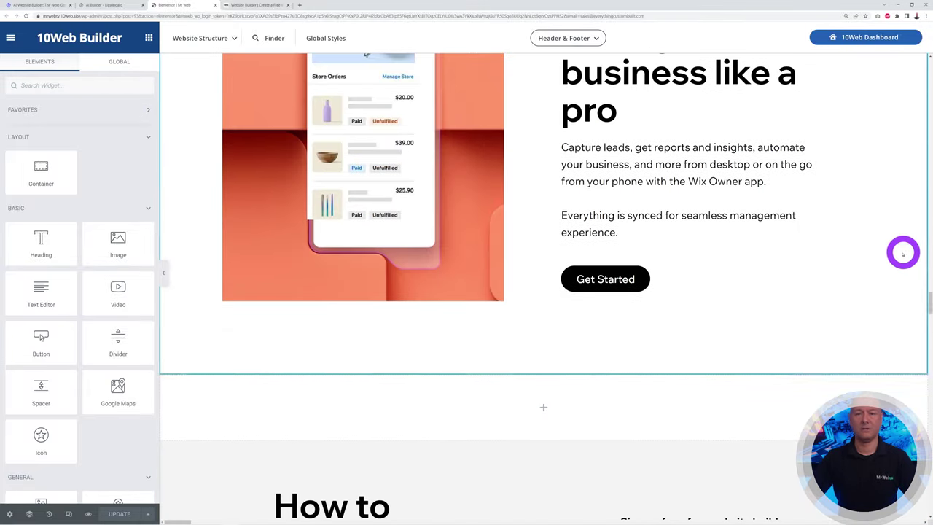
pyautogui.scroll(-5, 902, 253)
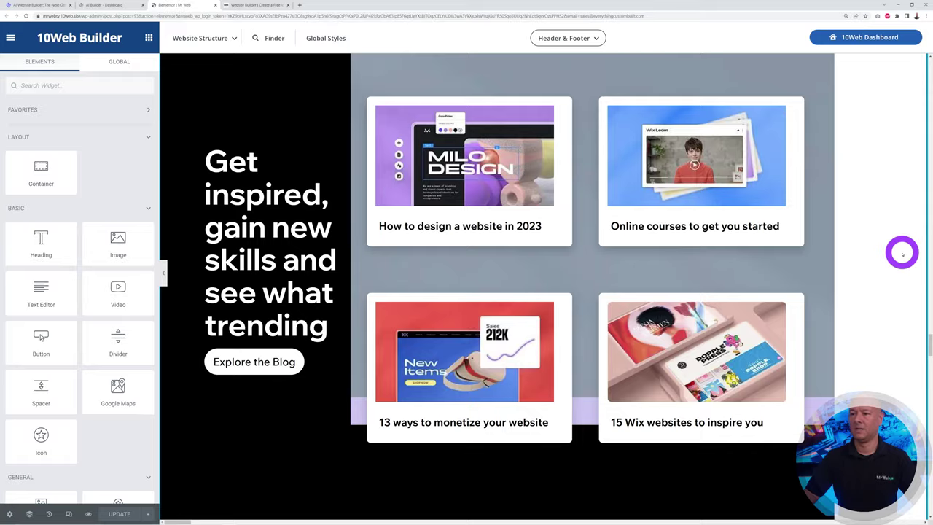
pyautogui.scroll(-3, 902, 253)
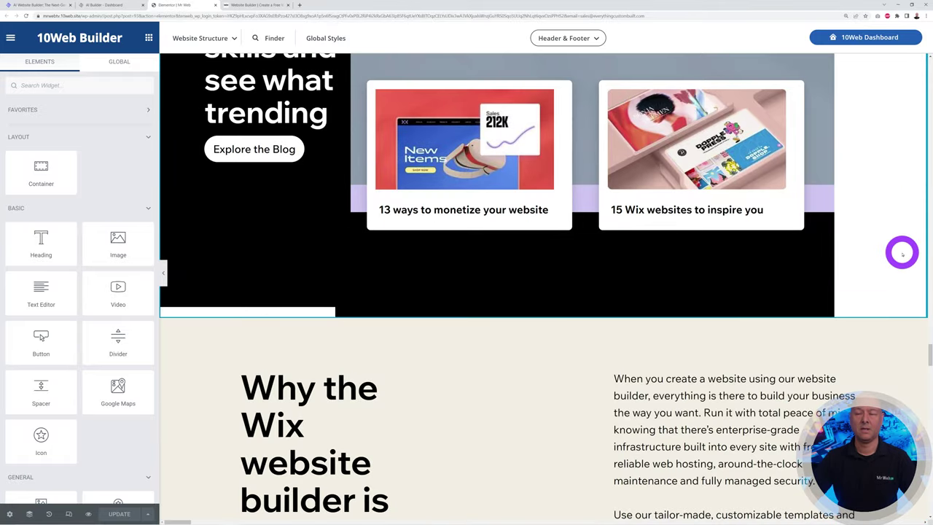